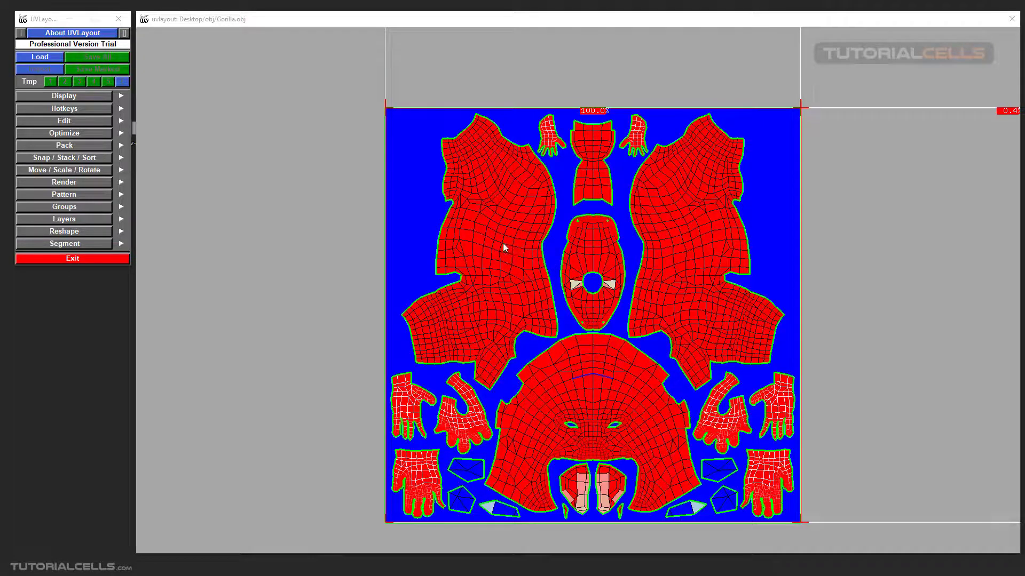
Try flattening the large left body shell, and undo the flattening.
{"action": "scroll", "coordinate": [508, 244], "scroll_direction": "down", "scroll_amount": 3}
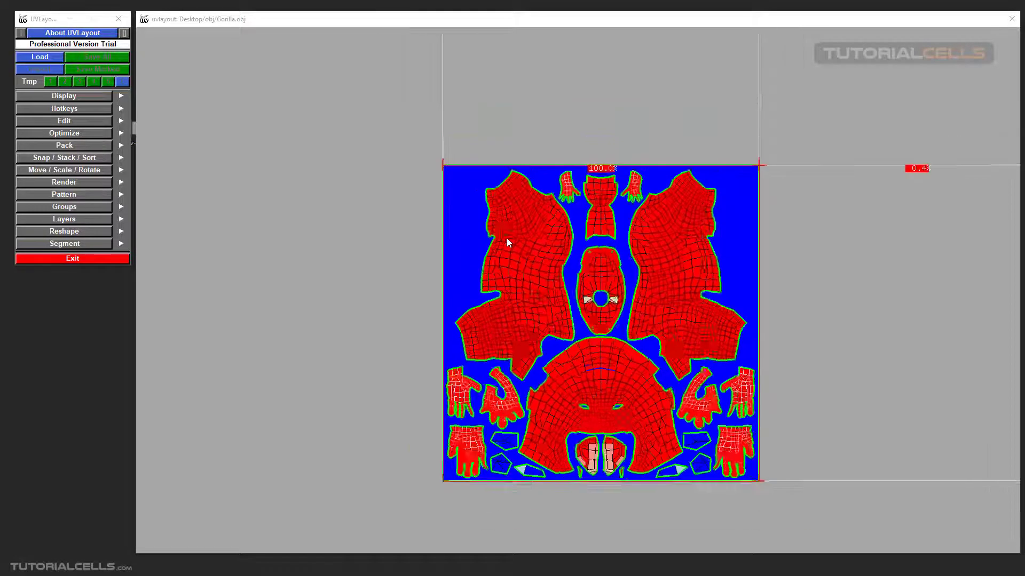
{"action": "middle_click_drag", "start_coordinate": [508, 244], "coordinate": [553, 267]}
{"action": "left_click", "coordinate": [553, 269]}
{"action": "key", "text": "f"}
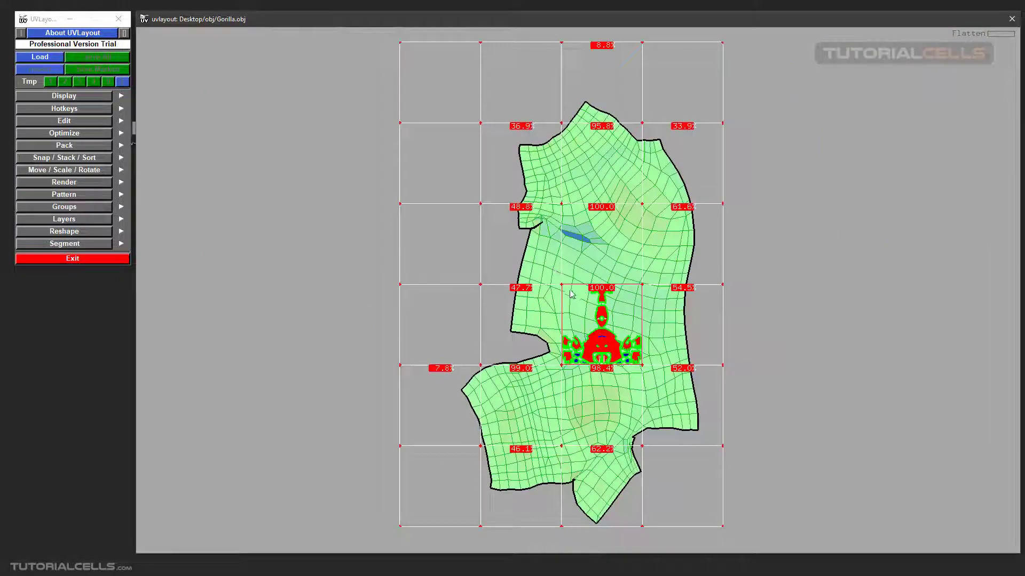
{"action": "key", "text": "space"}
{"action": "scroll", "coordinate": [602, 320], "scroll_direction": "up", "scroll_amount": 4}
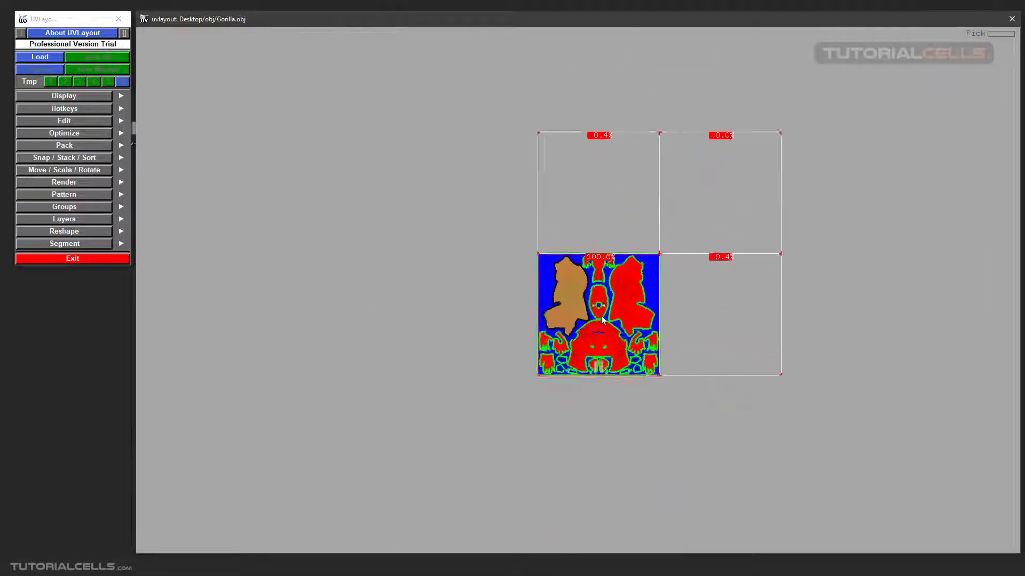
{"action": "key", "text": "ctrl+z"}
{"action": "scroll", "coordinate": [623, 275], "scroll_direction": "up", "scroll_amount": 1}
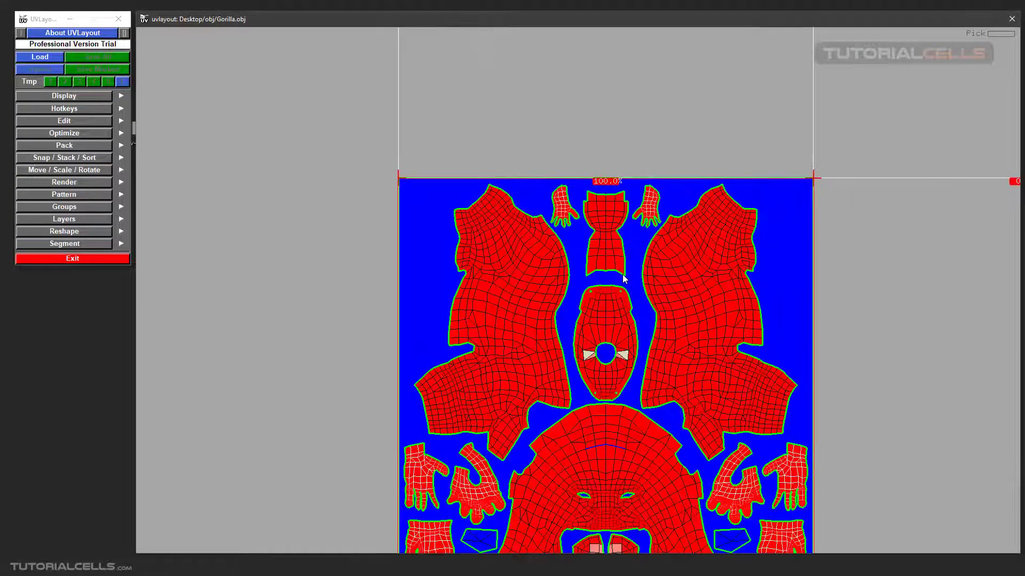
{"action": "scroll", "coordinate": [622, 274], "scroll_direction": "down", "scroll_amount": 2}
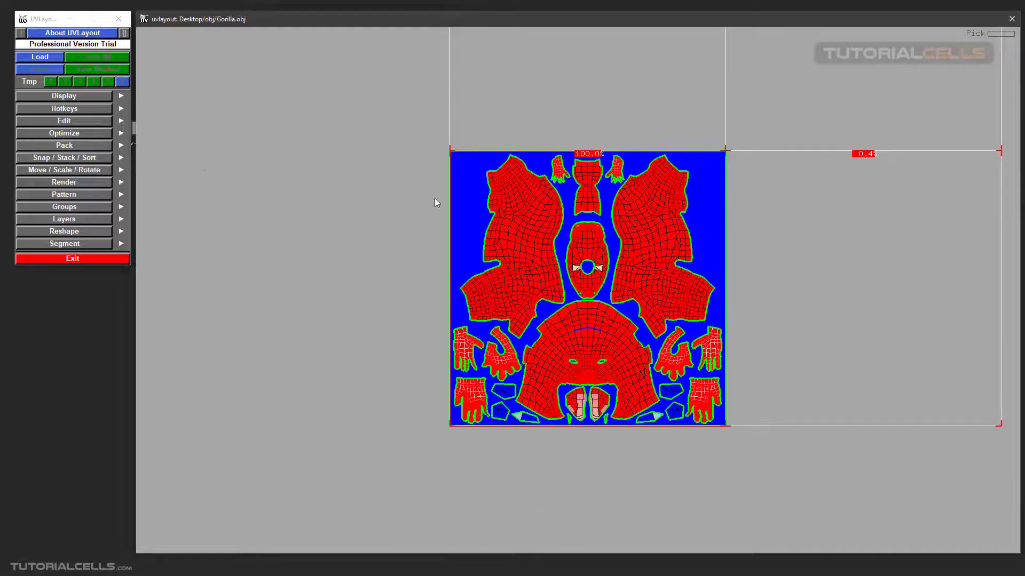
Run the shell optimization for 1 minute with a 2k map resolution.
{"action": "left_click", "coordinate": [68, 133]}
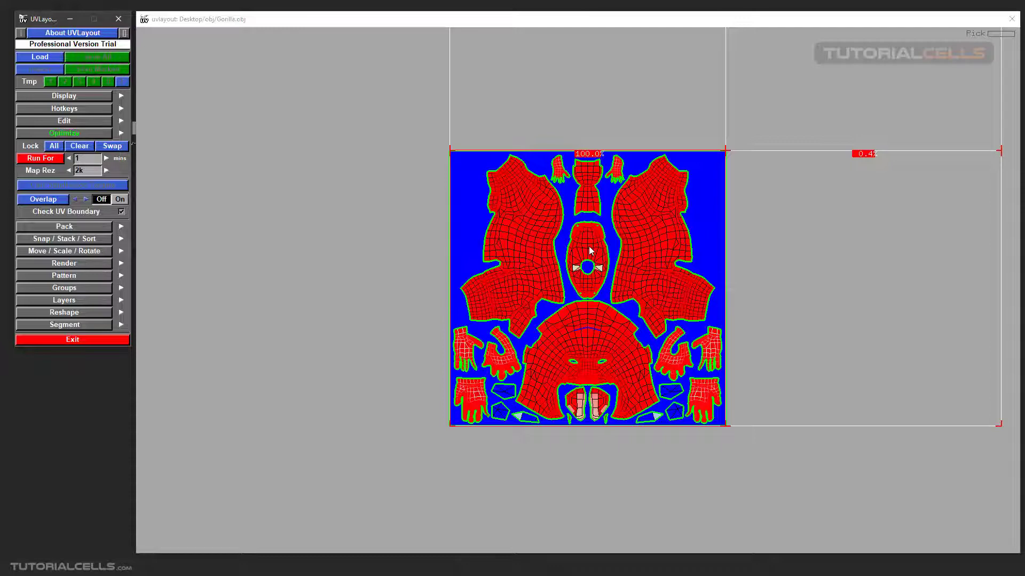
{"action": "scroll", "coordinate": [589, 247], "scroll_direction": "down", "scroll_amount": 6}
{"action": "scroll", "coordinate": [589, 248], "scroll_direction": "up", "scroll_amount": 3}
{"action": "middle_click_drag", "start_coordinate": [598, 308], "coordinate": [580, 295]}
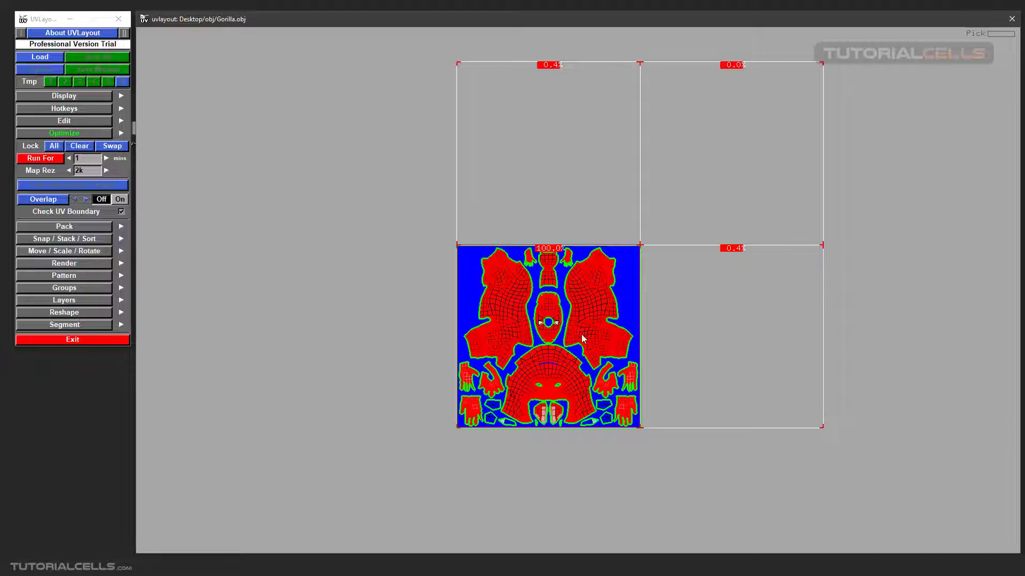
{"action": "left_click", "coordinate": [37, 159]}
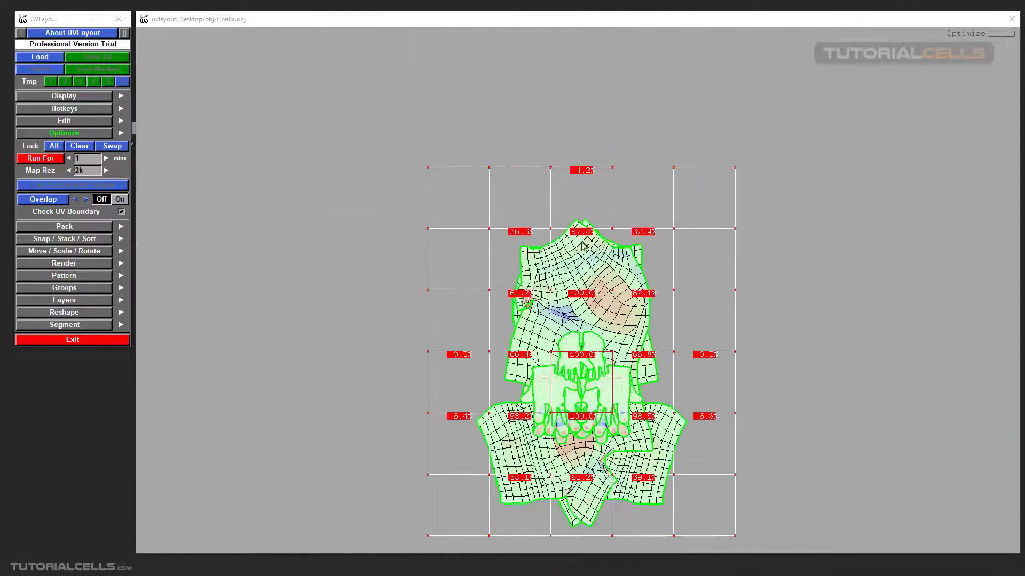
Pack all the optimized shells together into the single UV tile.
{"action": "scroll", "coordinate": [582, 243], "scroll_direction": "down", "scroll_amount": 1}
{"action": "mouse_move", "coordinate": [582, 243]}
{"action": "middle_mouse_down"}
{"action": "mouse_move", "coordinate": [572, 219]}
{"action": "mouse_move", "coordinate": [564, 243]}
{"action": "middle_mouse_up"}
{"action": "scroll", "coordinate": [575, 302], "scroll_direction": "up", "scroll_amount": 3}
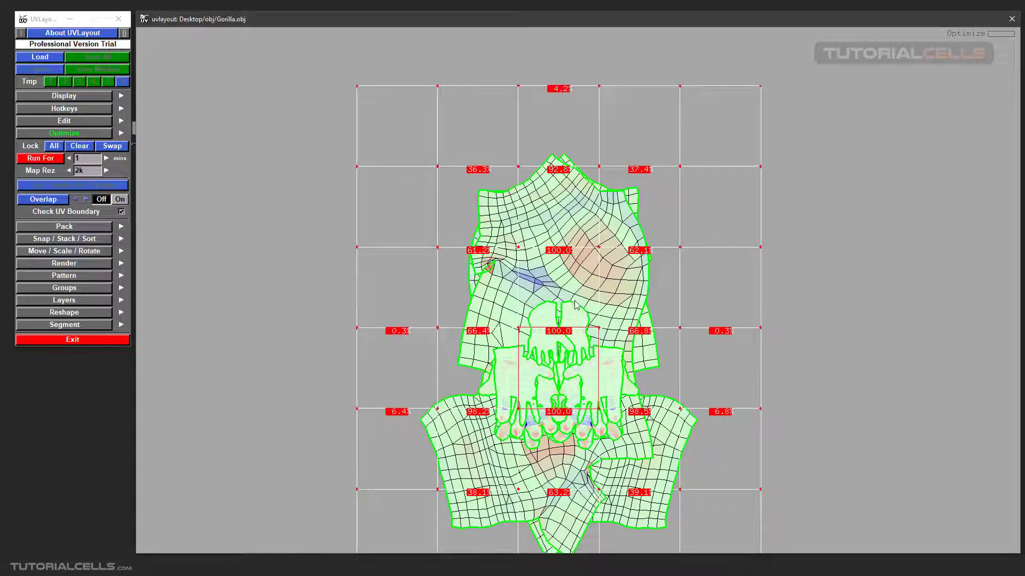
{"action": "middle_click_drag", "start_coordinate": [575, 305], "coordinate": [561, 240]}
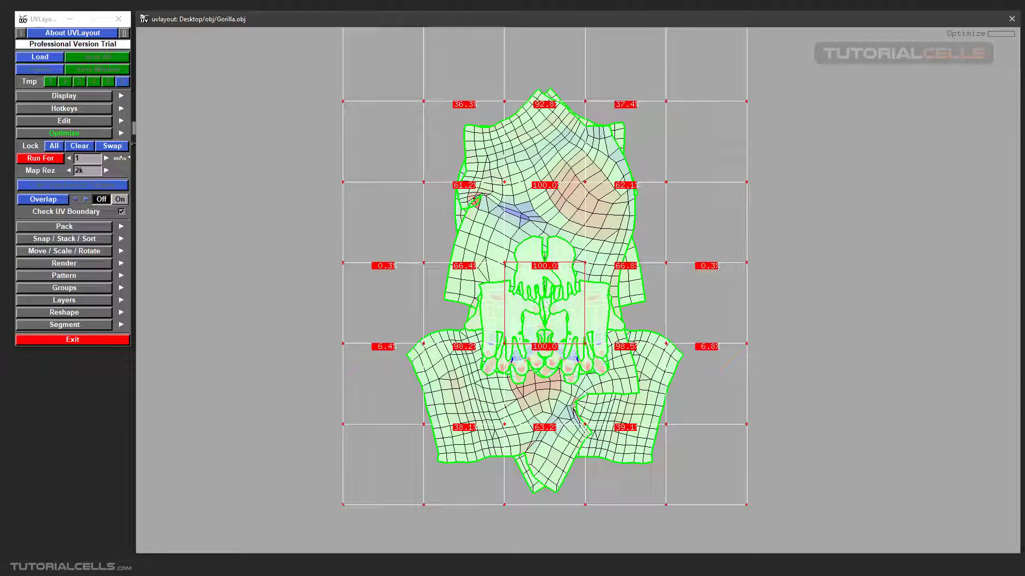
{"action": "left_click", "coordinate": [70, 134]}
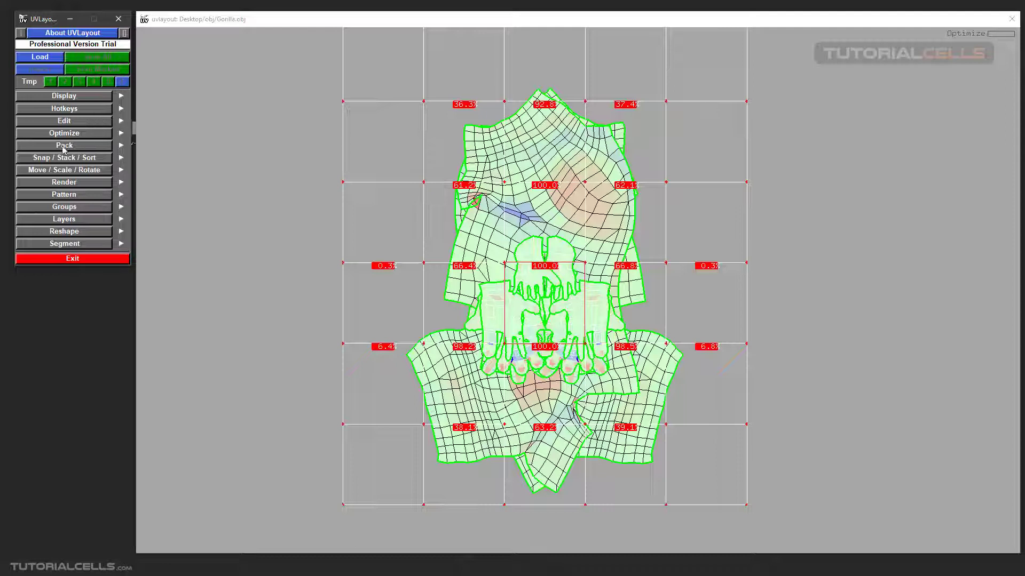
{"action": "left_click", "coordinate": [64, 145]}
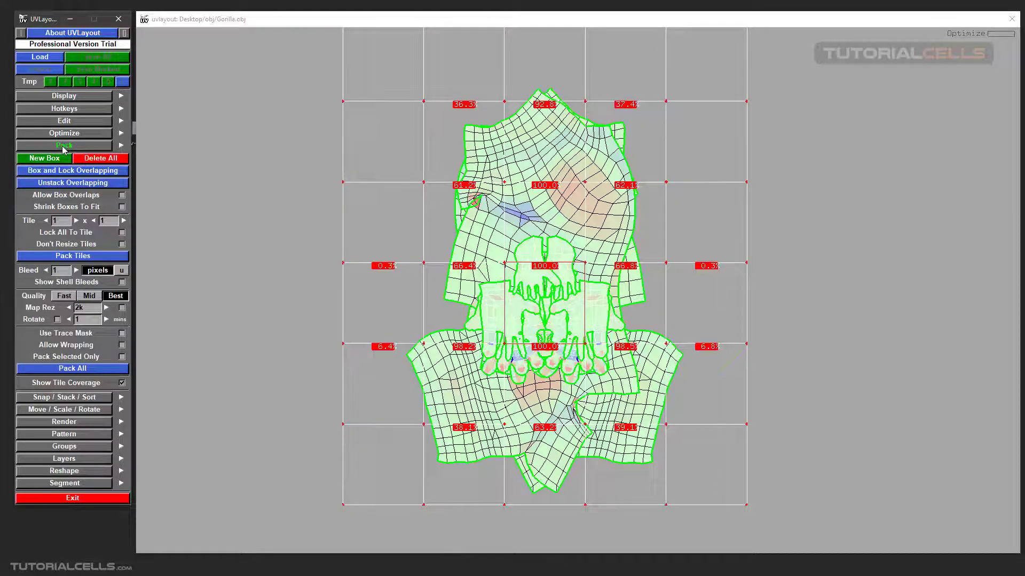
{"action": "left_click", "coordinate": [73, 369]}
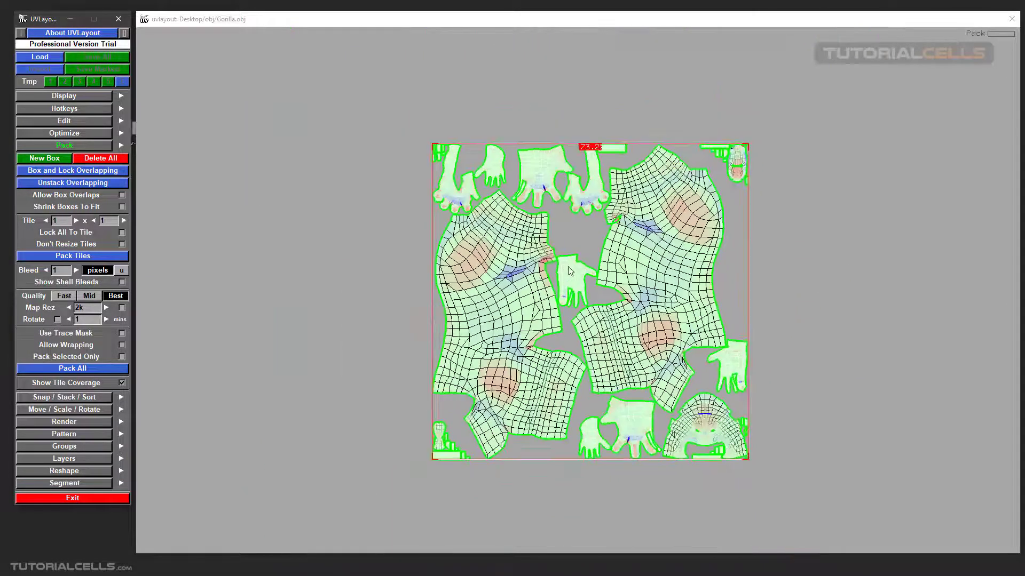
{"action": "left_click", "coordinate": [74, 147]}
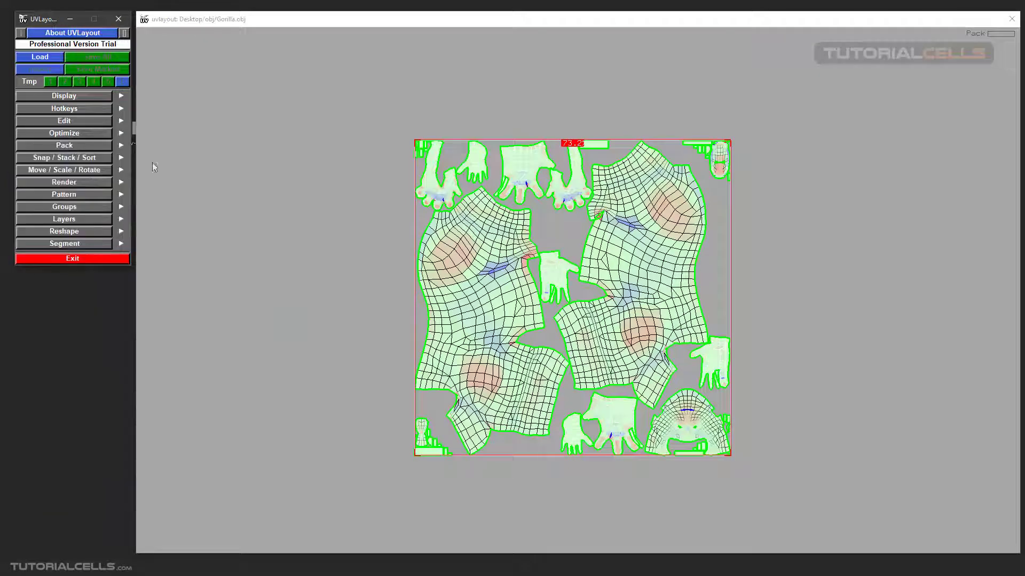
Show the optimization settings, lock both large body shells, and unlock them again.
{"action": "scroll", "coordinate": [539, 262], "scroll_direction": "up", "scroll_amount": 1}
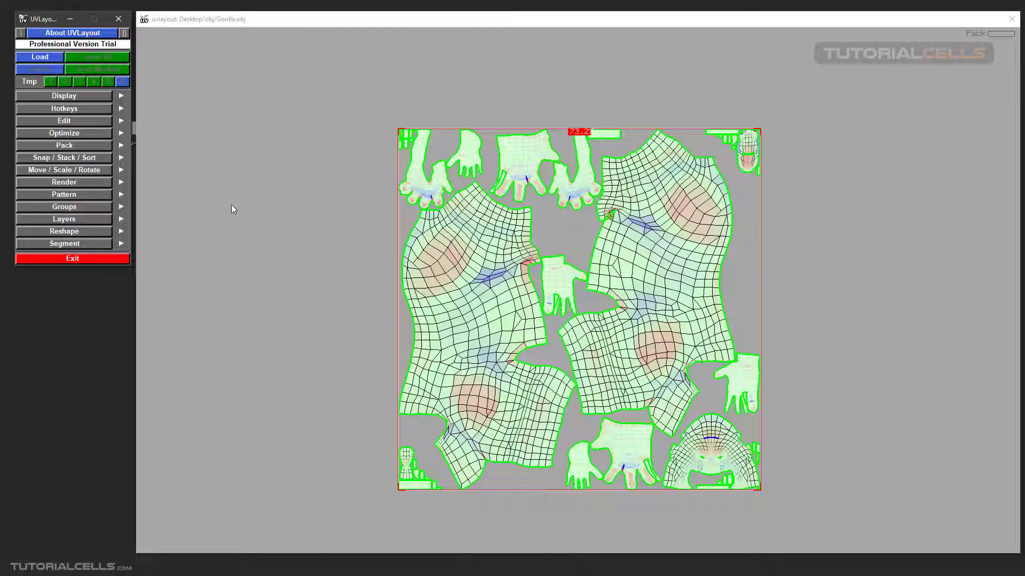
{"action": "left_click", "coordinate": [64, 133]}
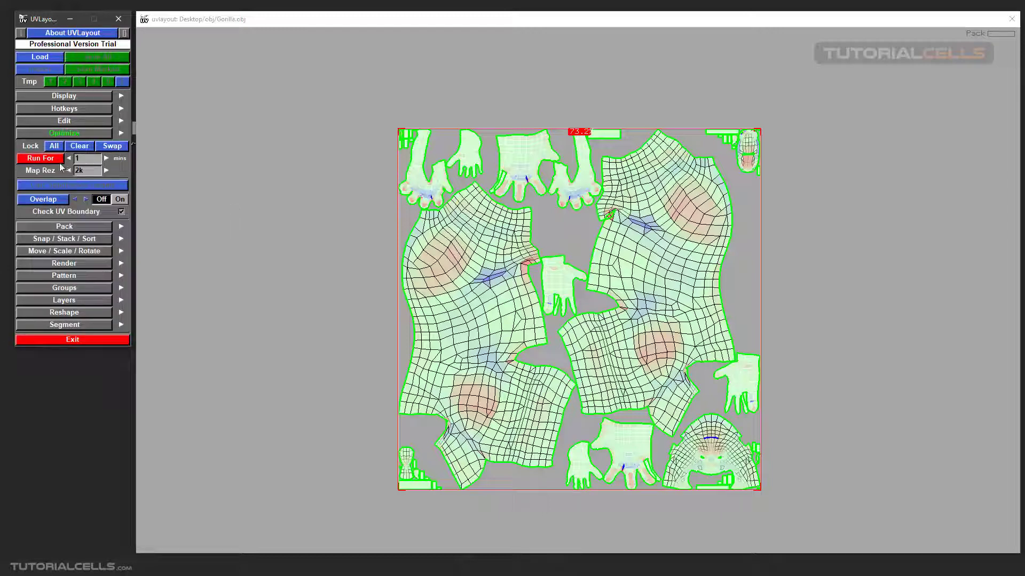
{"action": "middle_click_drag", "start_coordinate": [478, 278], "coordinate": [447, 247]}
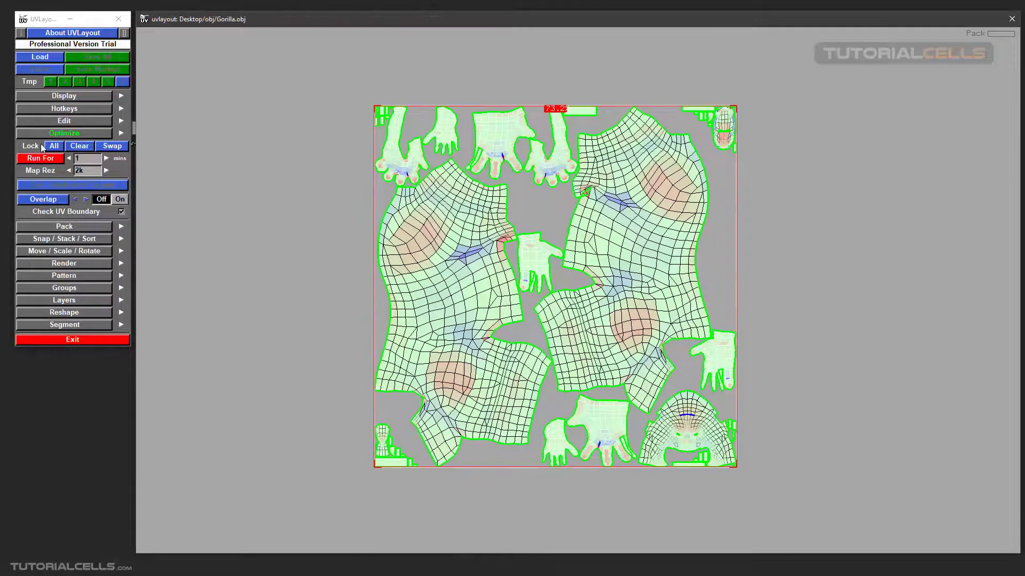
{"action": "scroll", "coordinate": [462, 320], "scroll_direction": "up", "scroll_amount": 1}
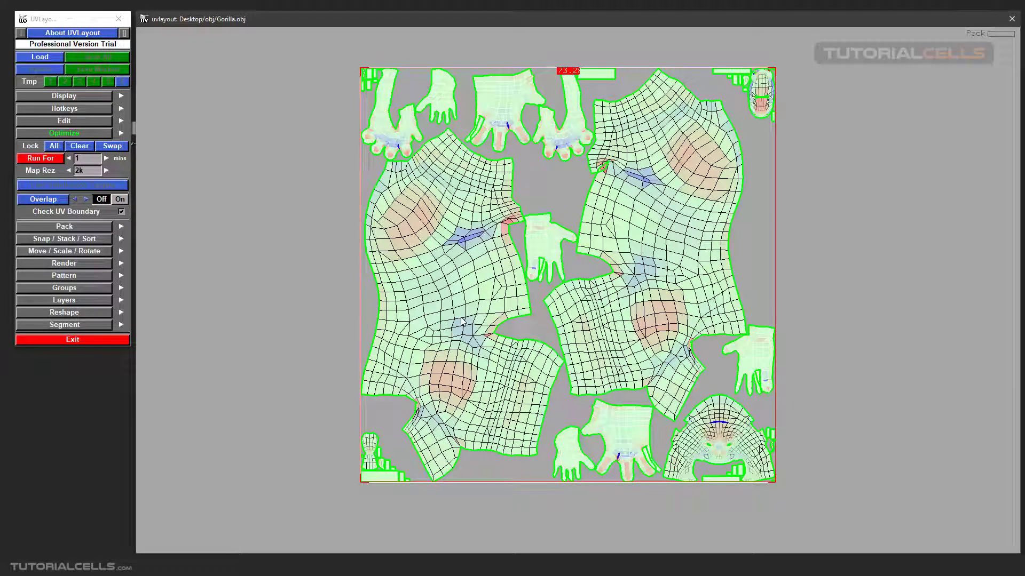
{"action": "key", "text": "l"}
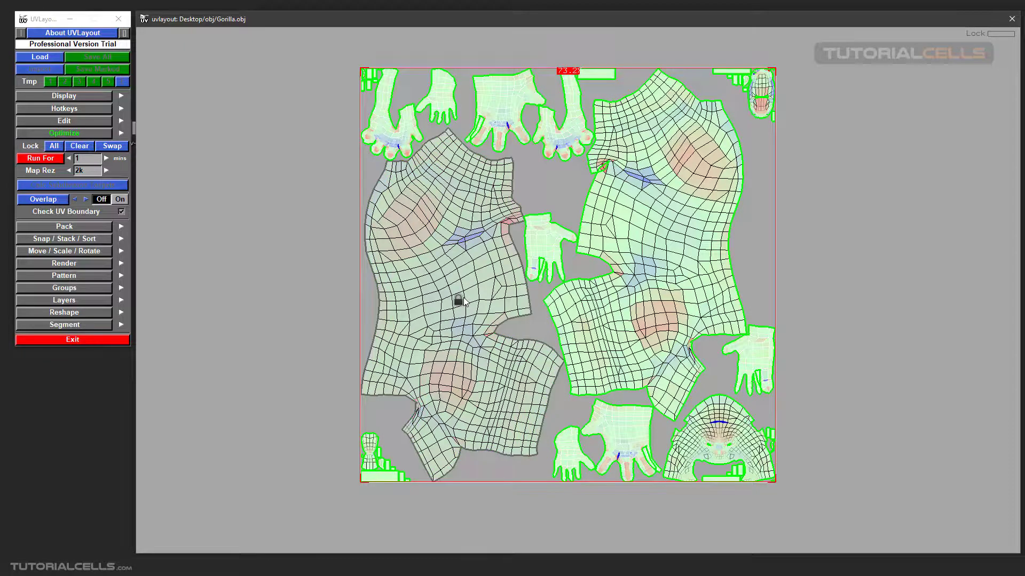
{"action": "key", "text": "l"}
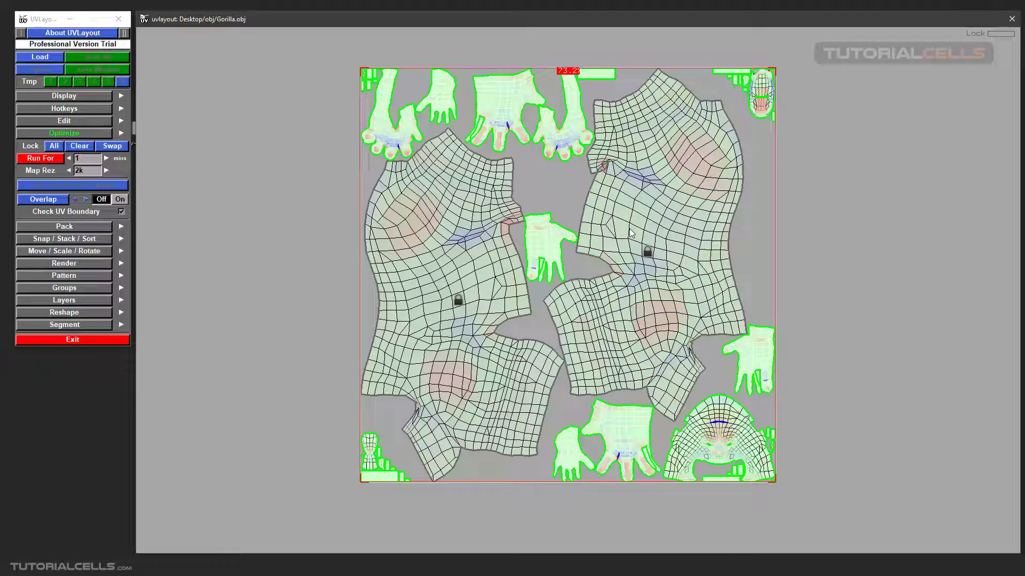
{"action": "key", "text": "l"}
{"action": "key", "text": "l"}
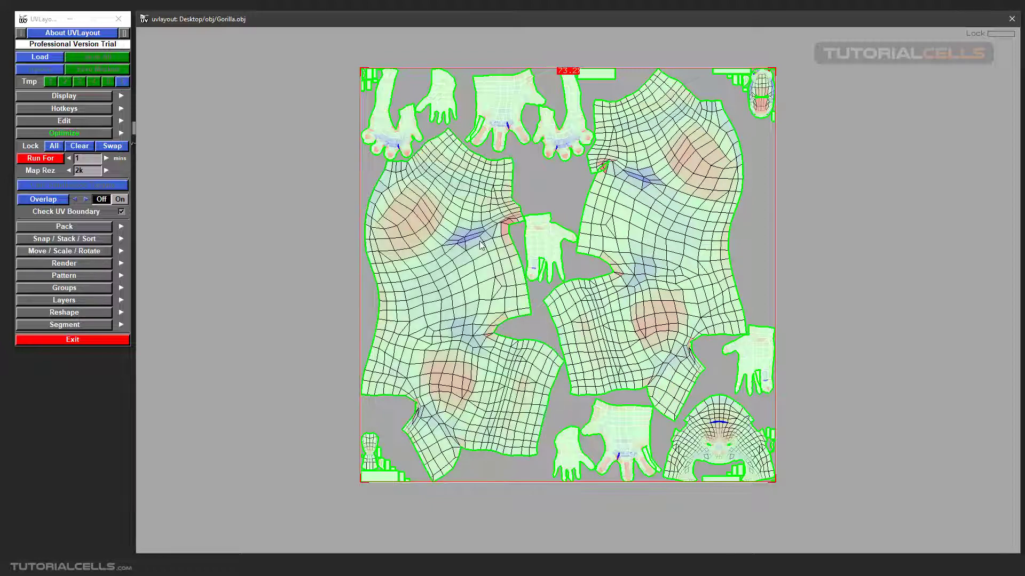
Lock only the large left body shell against optimization.
{"action": "key", "text": "l"}
{"action": "mouse_move", "coordinate": [469, 262]}
{"action": "middle_mouse_down"}
{"action": "mouse_move", "coordinate": [440, 261]}
{"action": "mouse_move", "coordinate": [453, 265]}
{"action": "middle_mouse_up"}
{"action": "key", "text": "ctrl+z"}
{"action": "scroll", "coordinate": [502, 203], "scroll_direction": "up", "scroll_amount": 2}
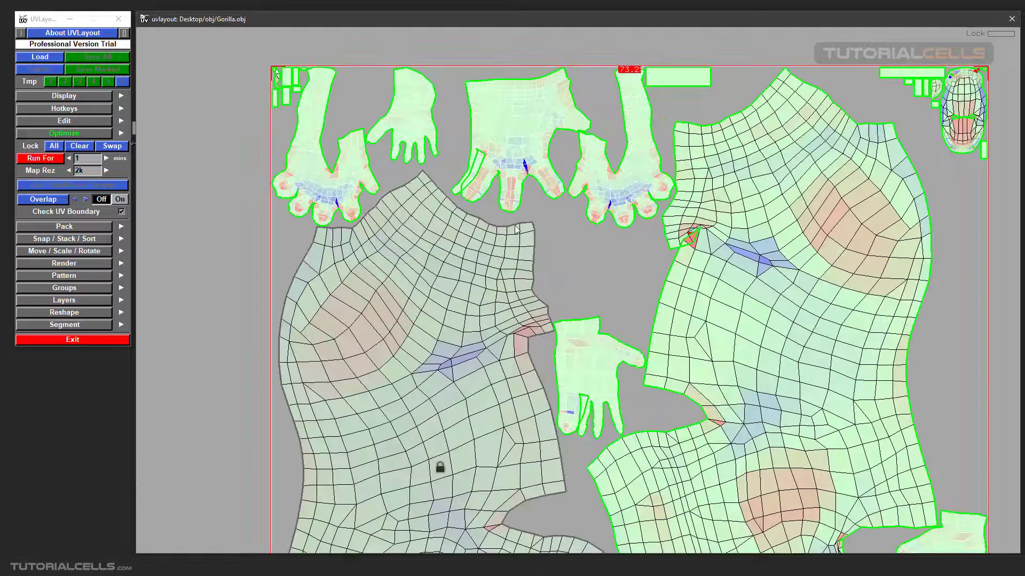
{"action": "scroll", "coordinate": [517, 229], "scroll_direction": "up", "scroll_amount": 3}
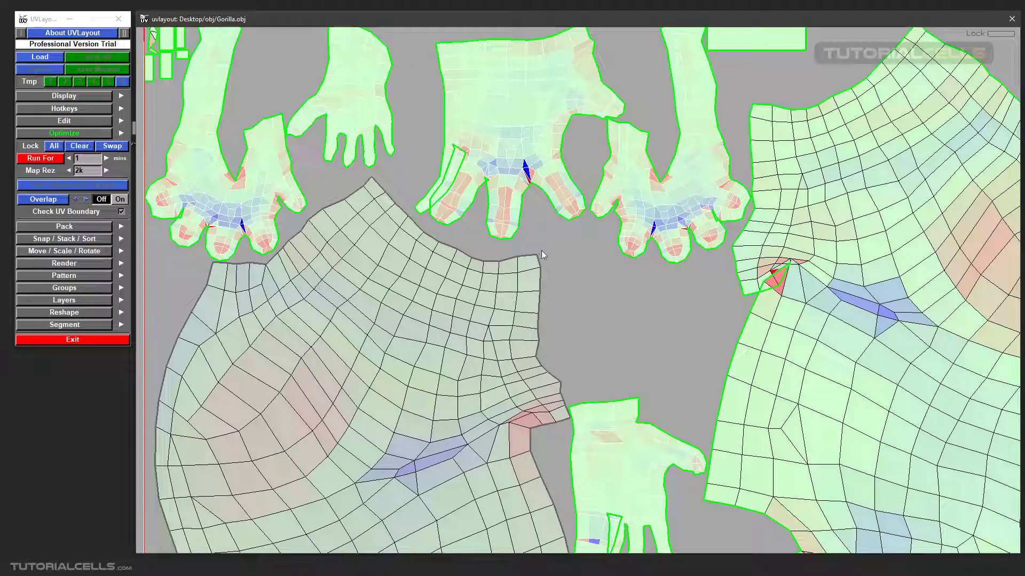
{"action": "scroll", "coordinate": [542, 265], "scroll_direction": "down", "scroll_amount": 6}
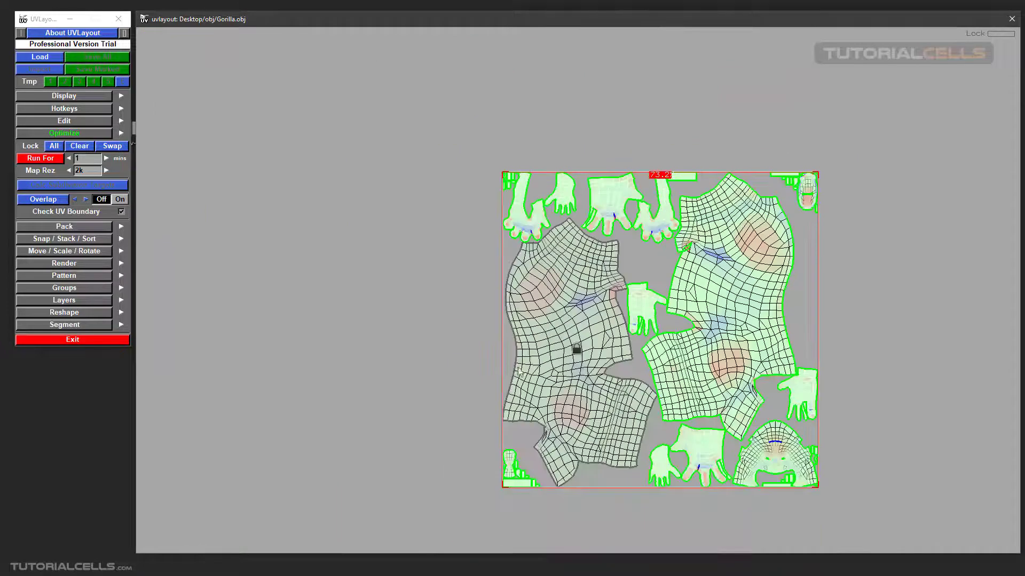
{"action": "scroll", "coordinate": [373, 328], "scroll_direction": "down", "scroll_amount": 1}
{"action": "middle_click_drag", "start_coordinate": [373, 327], "coordinate": [410, 308]}
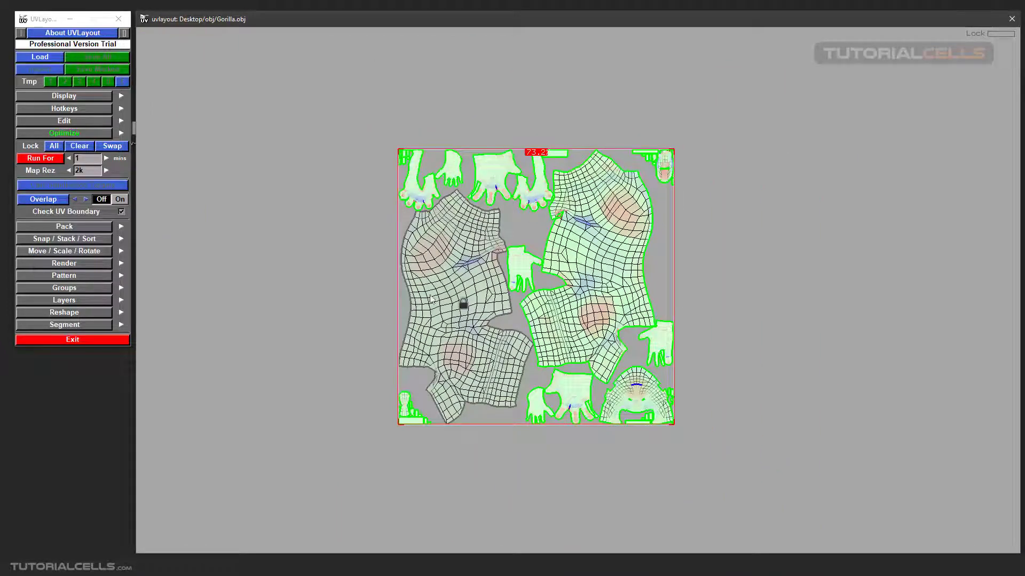
Lock all shells at once, and clear every lock.
{"action": "left_click", "coordinate": [54, 147]}
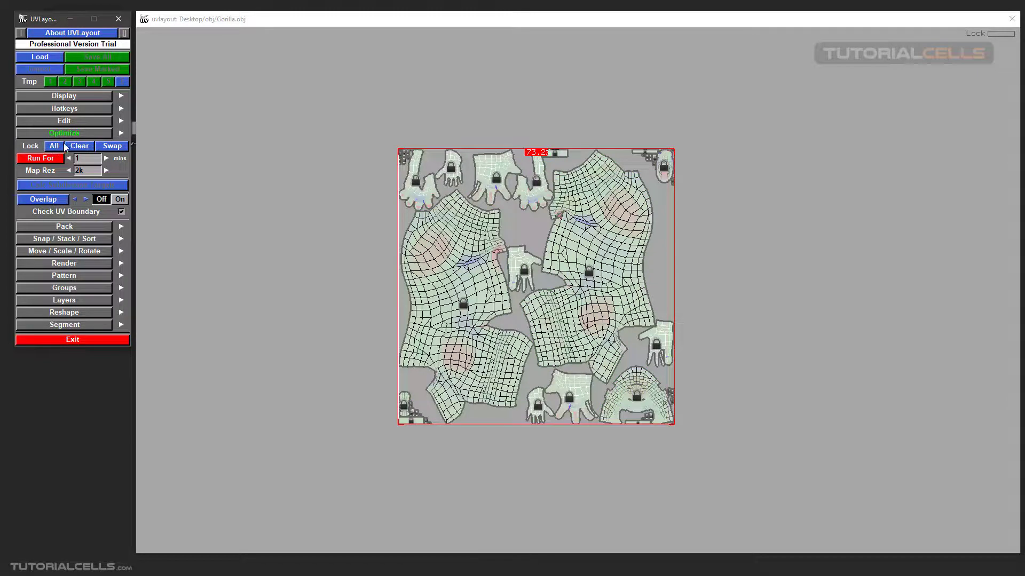
{"action": "left_click", "coordinate": [77, 148]}
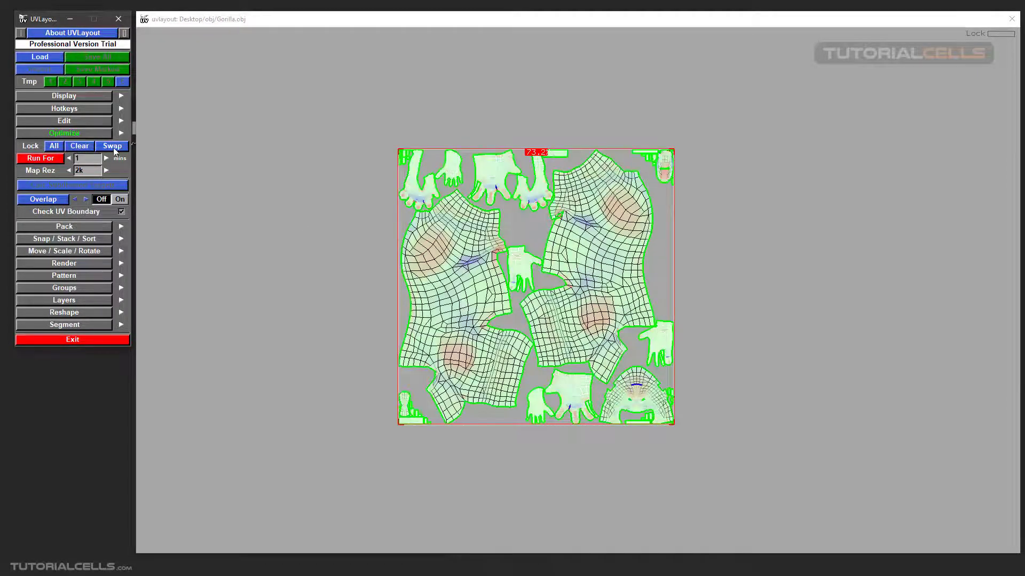
Test swapping the lock states of all shells with the left body shell locked, and unlock that shell.
{"action": "left_click", "coordinate": [429, 263]}
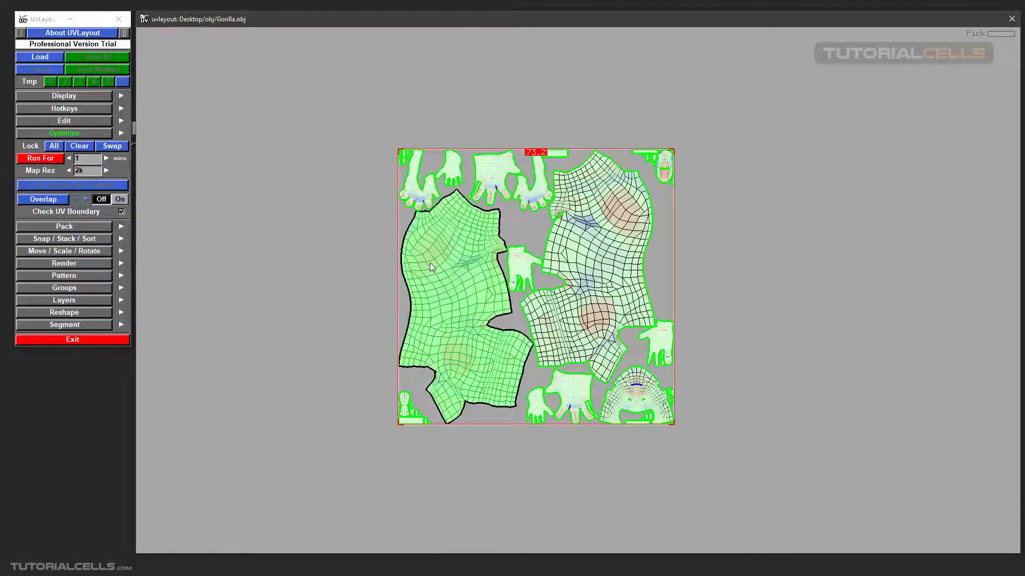
{"action": "key", "text": "l"}
{"action": "left_click", "coordinate": [109, 146]}
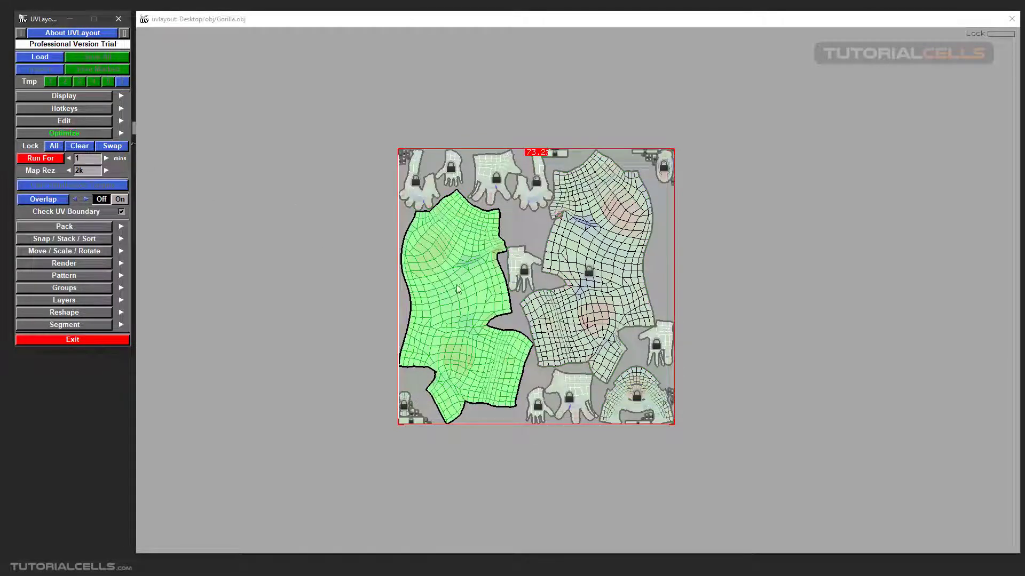
{"action": "left_click", "coordinate": [113, 145]}
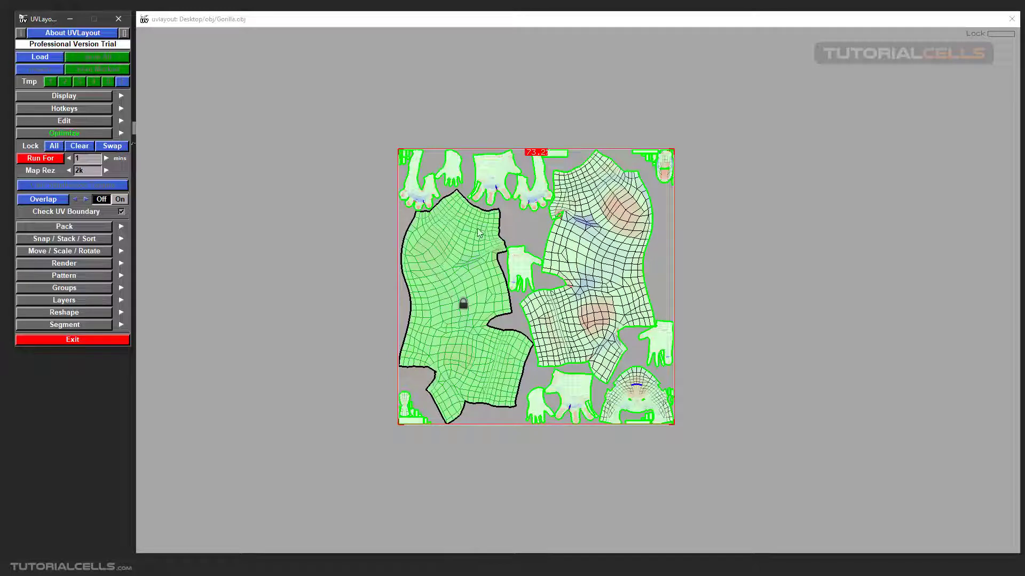
{"action": "left_click", "coordinate": [474, 285]}
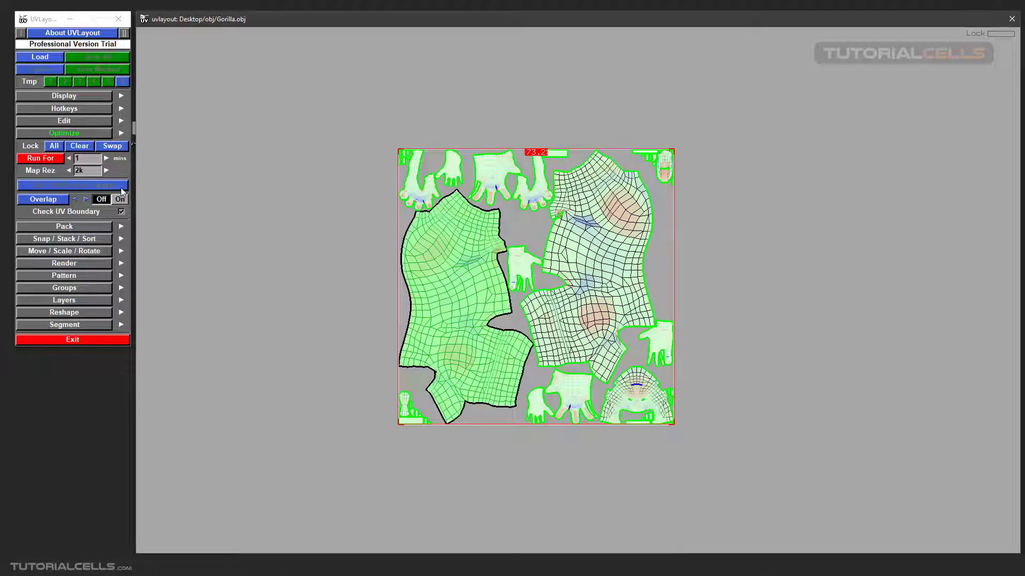
Look at the OBJ load options for Gorilla.obj without loading the file.
{"action": "left_click", "coordinate": [46, 60]}
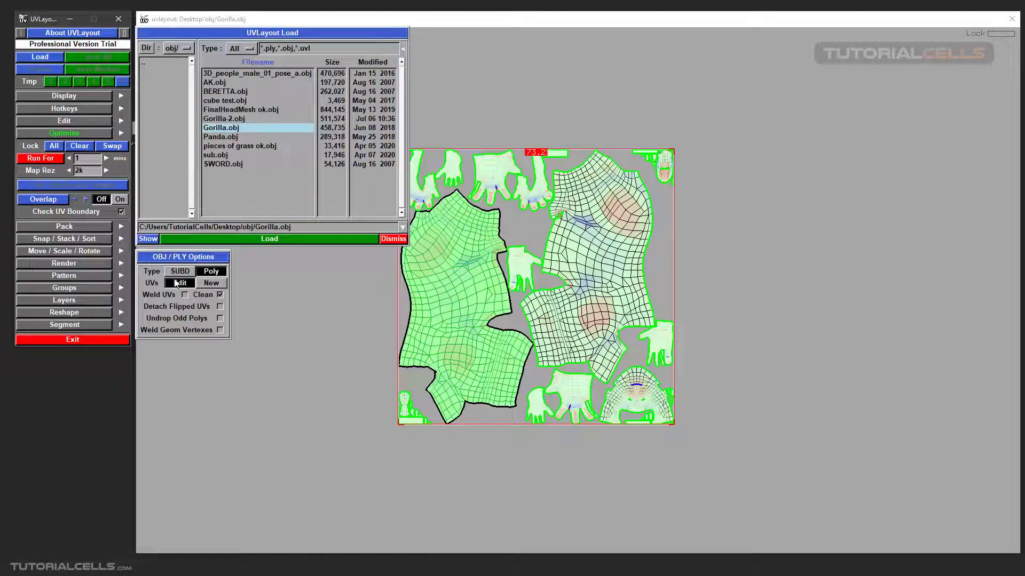
{"action": "left_click", "coordinate": [48, 61]}
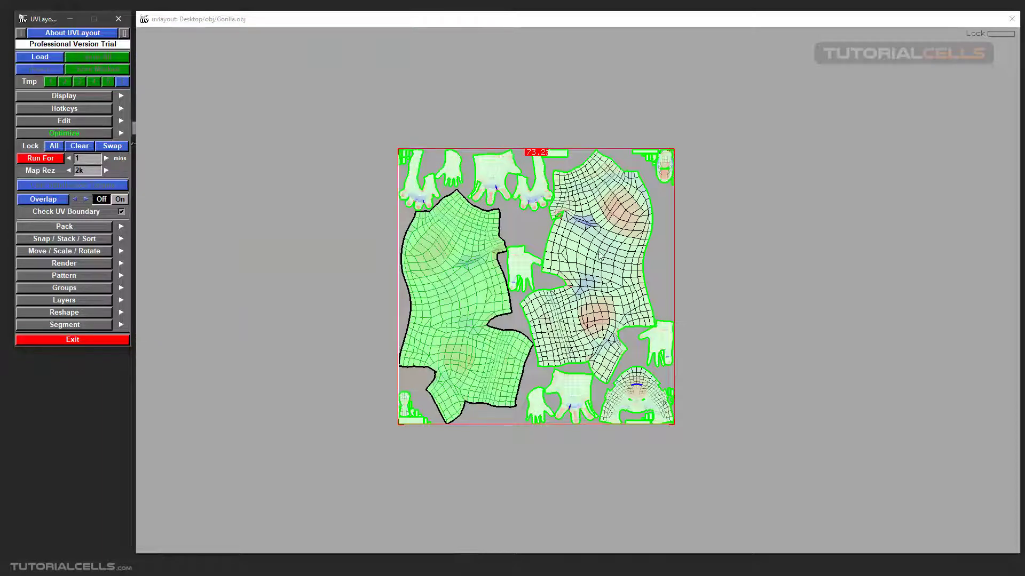
Nudge the hand shell at the right edge and the large left body shell slightly outside the UV tile.
{"action": "middle_click_drag", "start_coordinate": [667, 334], "coordinate": [669, 335]}
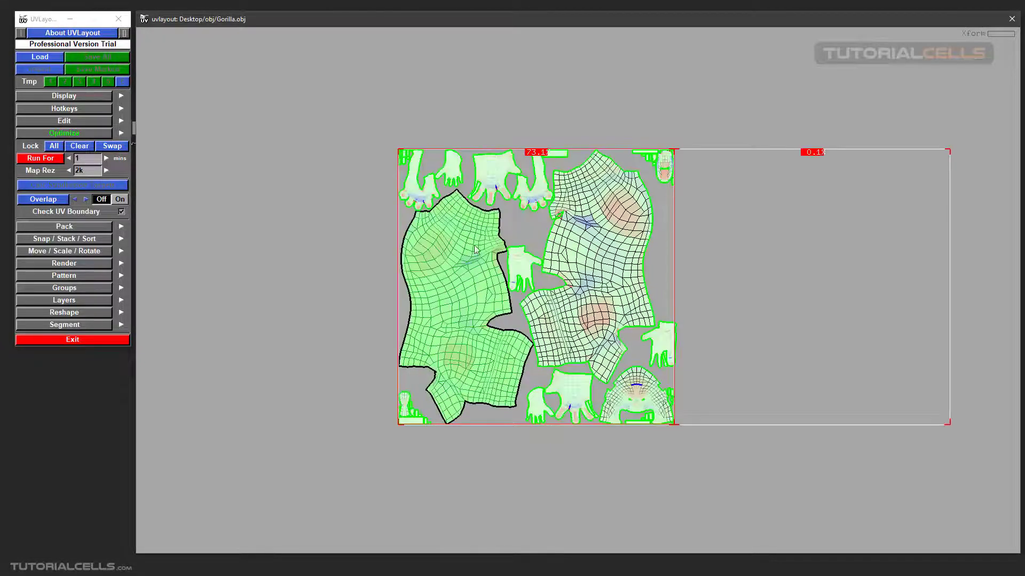
{"action": "middle_click_drag", "start_coordinate": [447, 263], "coordinate": [444, 263]}
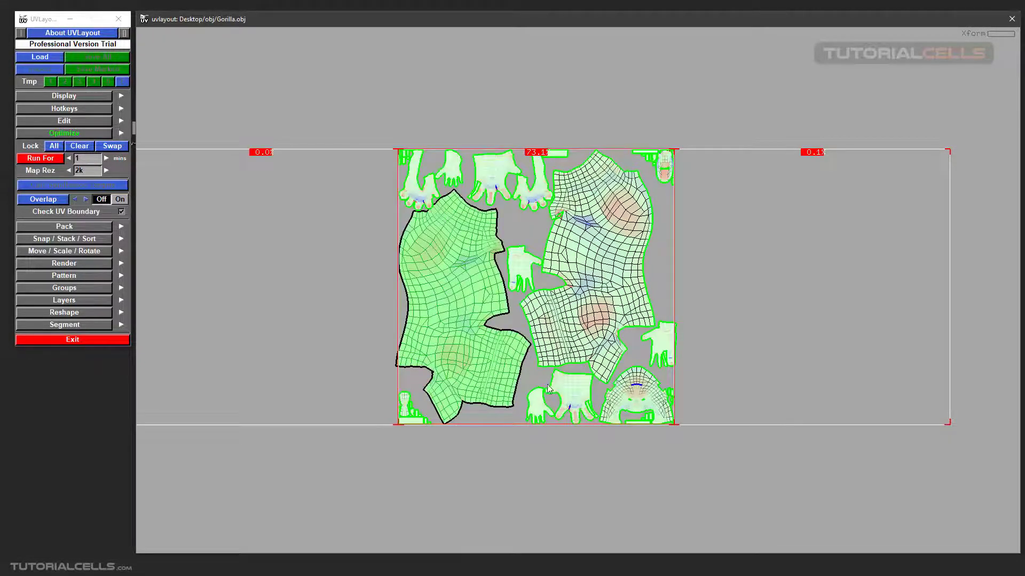
Examine the packed shells, looking closely at the overlapping faces between the digits of the top-left limb shell.
{"action": "key", "text": "Home"}
{"action": "middle_click_drag", "start_coordinate": [539, 402], "coordinate": [540, 405]}
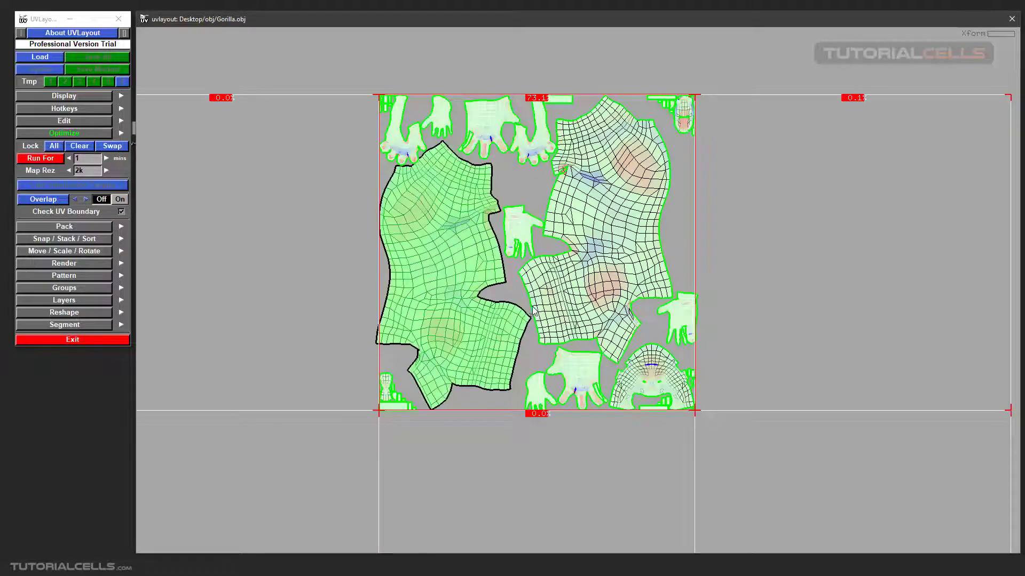
{"action": "scroll", "coordinate": [541, 296], "scroll_direction": "down", "scroll_amount": 1}
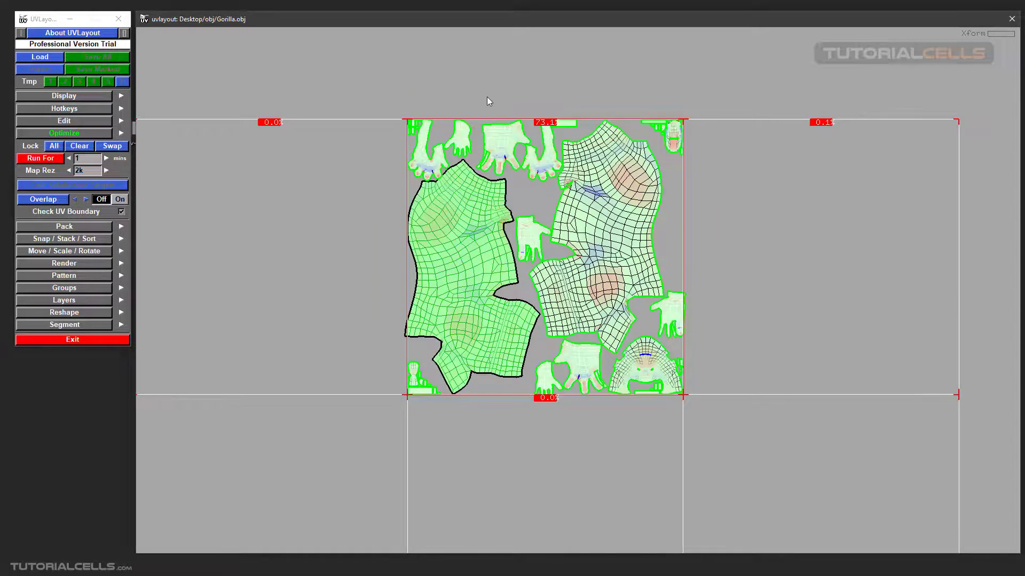
{"action": "scroll", "coordinate": [480, 267], "scroll_direction": "up", "scroll_amount": 6}
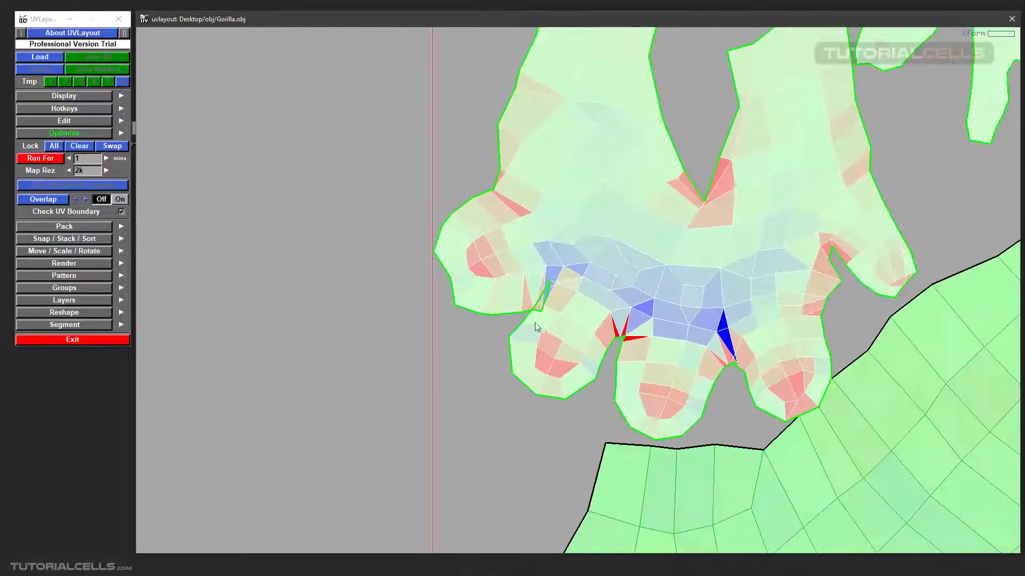
{"action": "scroll", "coordinate": [536, 328], "scroll_direction": "up", "scroll_amount": 2}
{"action": "scroll", "coordinate": [570, 265], "scroll_direction": "down", "scroll_amount": 6}
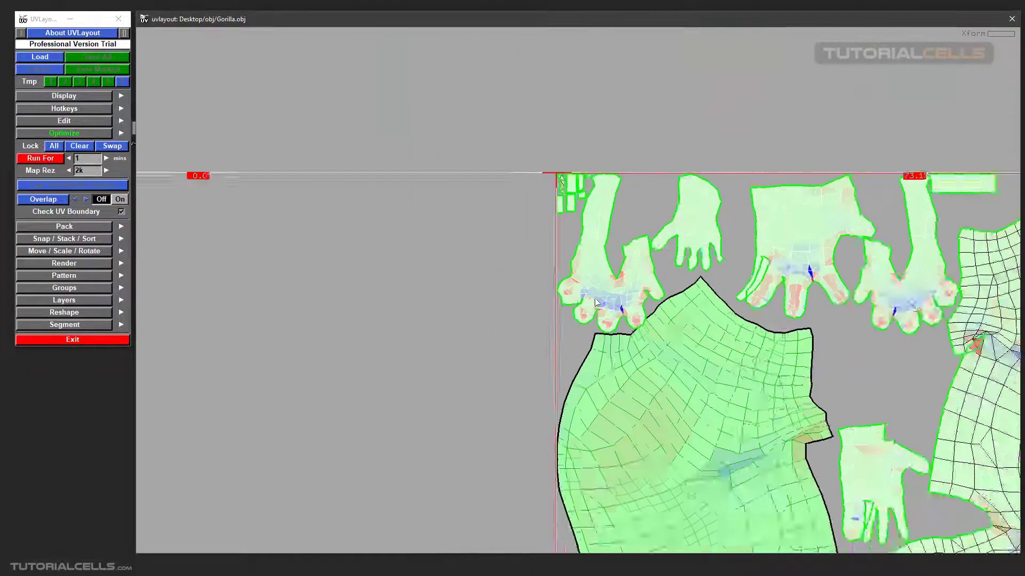
{"action": "scroll", "coordinate": [597, 302], "scroll_direction": "down", "scroll_amount": 4}
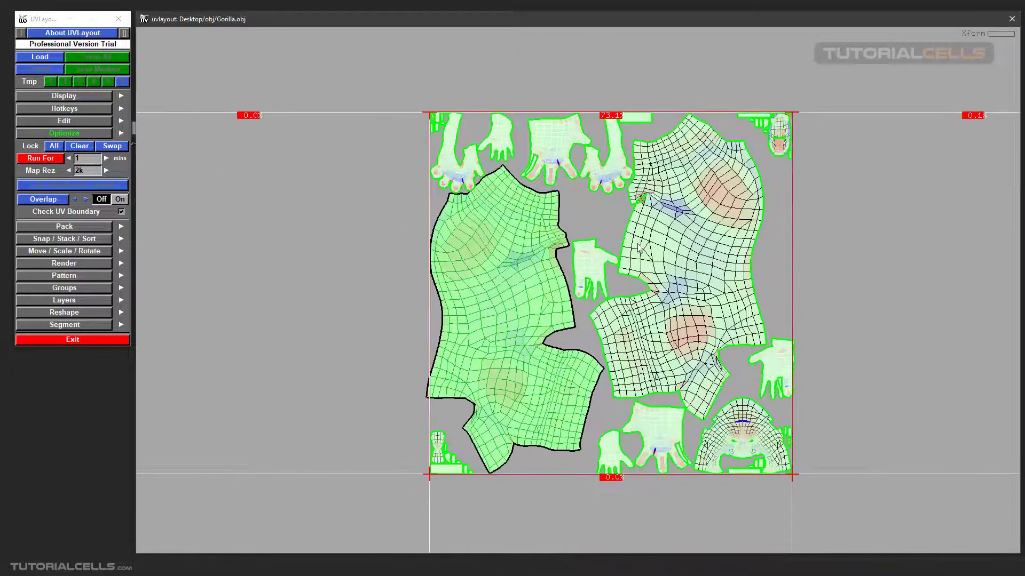
{"action": "middle_click_drag", "start_coordinate": [639, 247], "coordinate": [646, 240]}
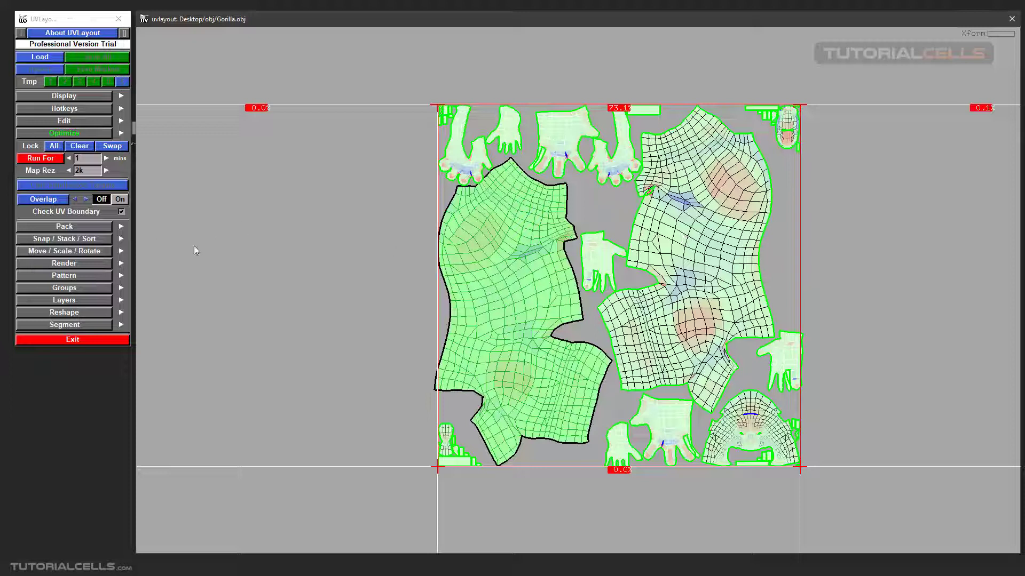
Turn on the overlap display and inspect the small hand shell that crosses the UV tile's lower edge.
{"action": "left_click", "coordinate": [119, 199]}
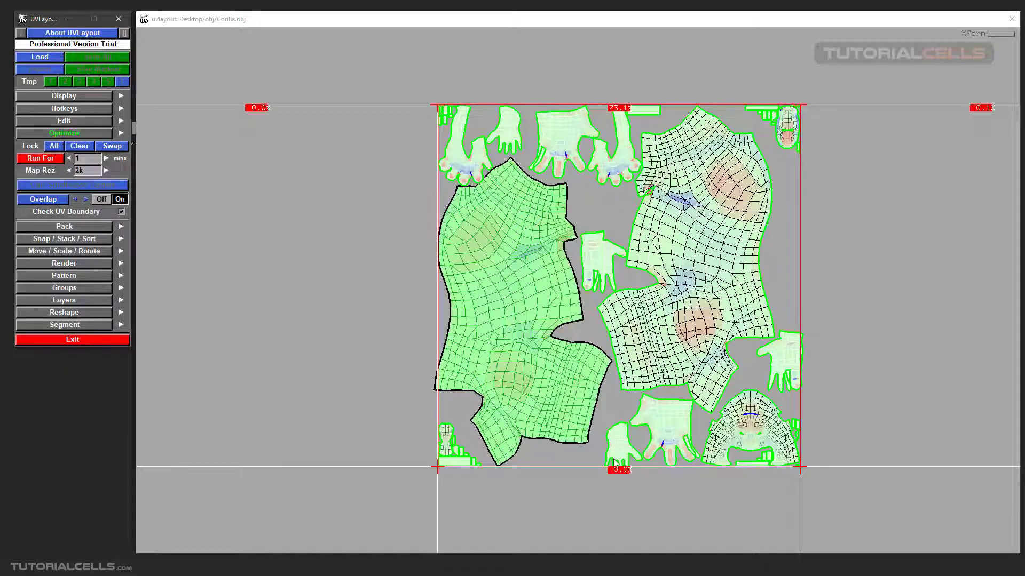
{"action": "scroll", "coordinate": [619, 466], "scroll_direction": "up", "scroll_amount": 5}
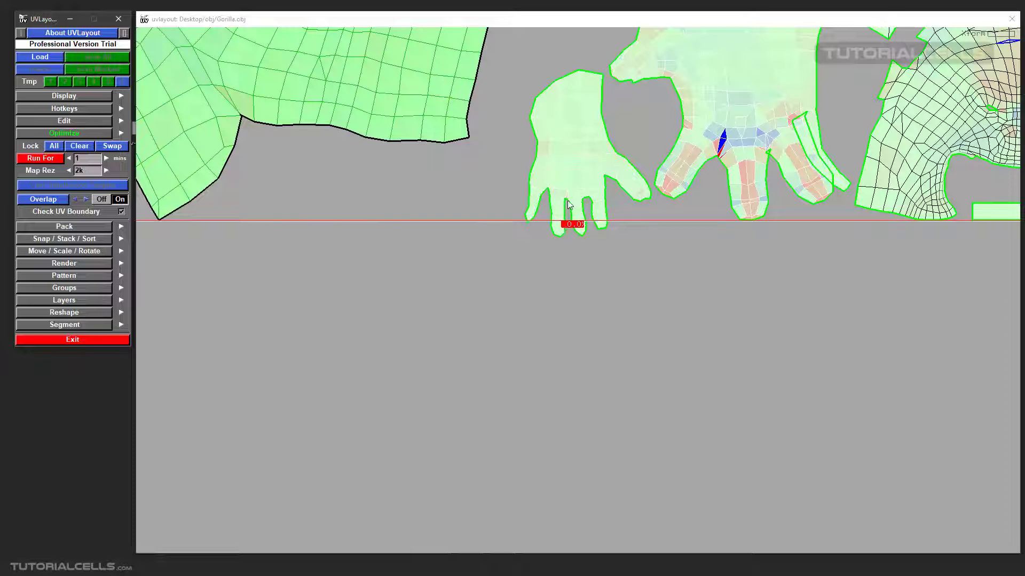
{"action": "middle_click_drag", "start_coordinate": [565, 167], "coordinate": [554, 145]}
{"action": "right_click_drag", "start_coordinate": [554, 145], "coordinate": [555, 152]}
{"action": "middle_click_drag", "start_coordinate": [557, 156], "coordinate": [561, 175]}
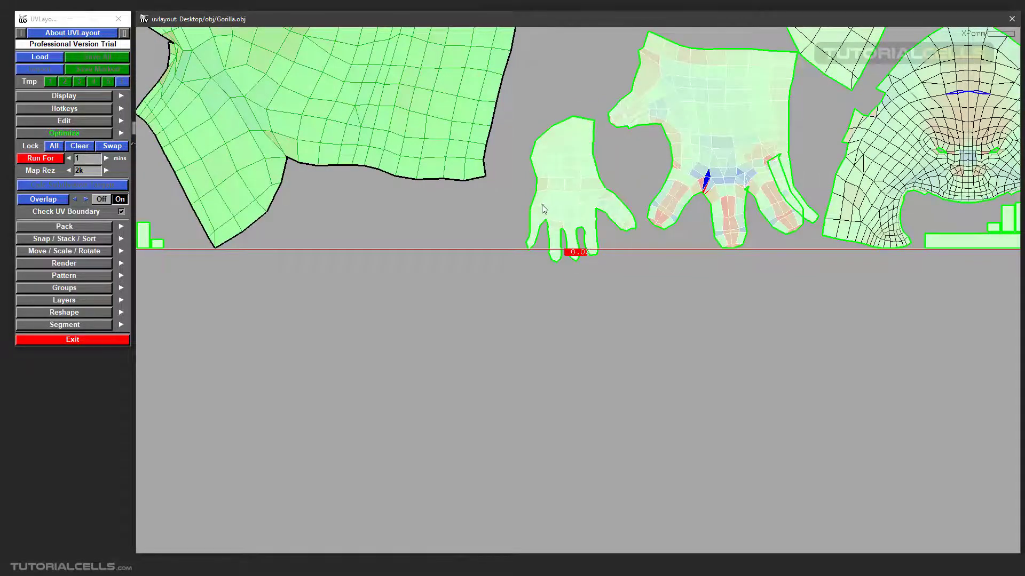
{"action": "scroll", "coordinate": [543, 203], "scroll_direction": "down", "scroll_amount": 10}
{"action": "middle_click_drag", "start_coordinate": [563, 203], "coordinate": [476, 189]}
{"action": "right_click_drag", "start_coordinate": [485, 201], "coordinate": [497, 208]}
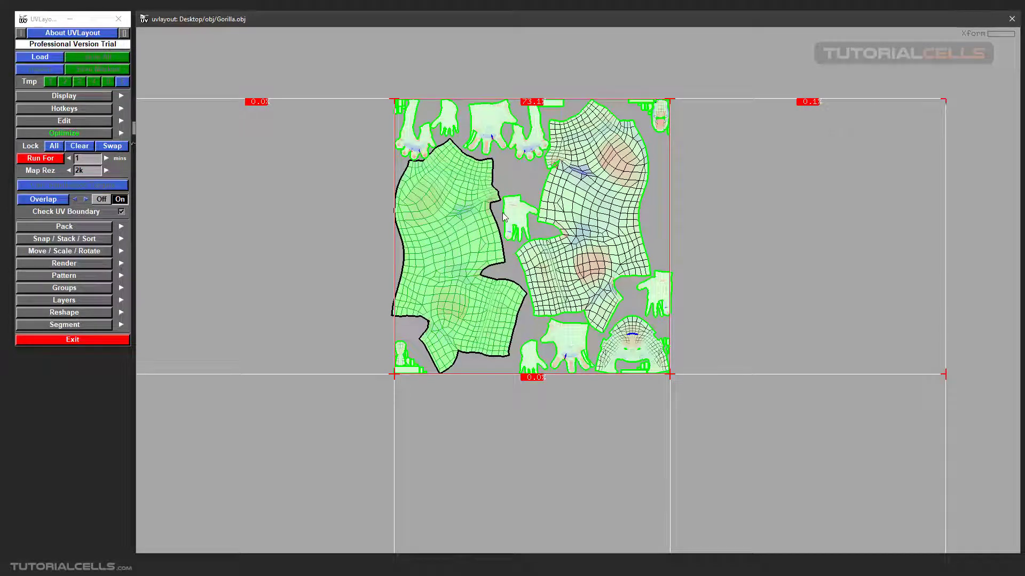
Run the overlap check on all shells and go through the first flagged overlaps on the lower hand's fingertips.
{"action": "left_click", "coordinate": [53, 201]}
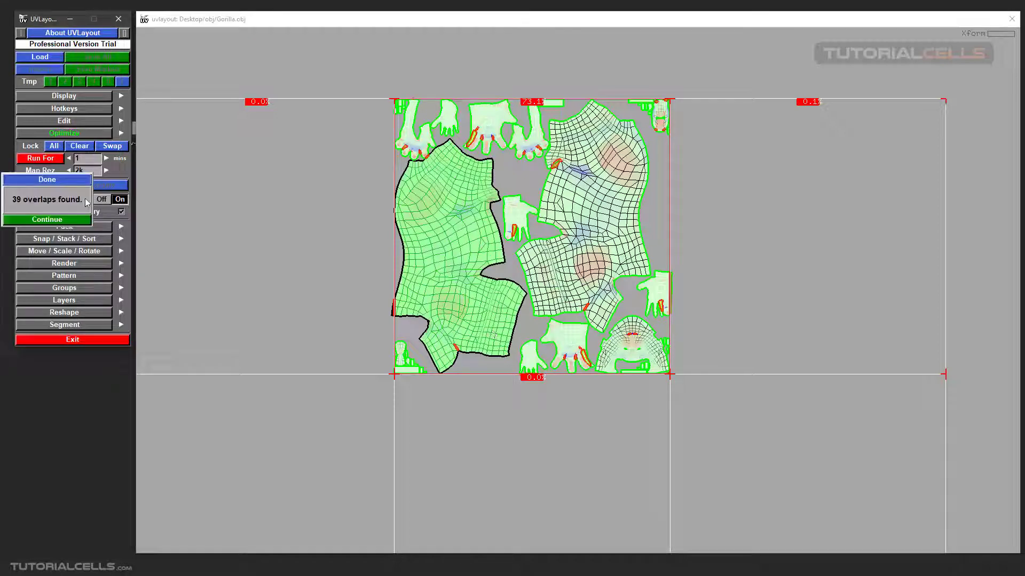
{"action": "left_click", "coordinate": [37, 219]}
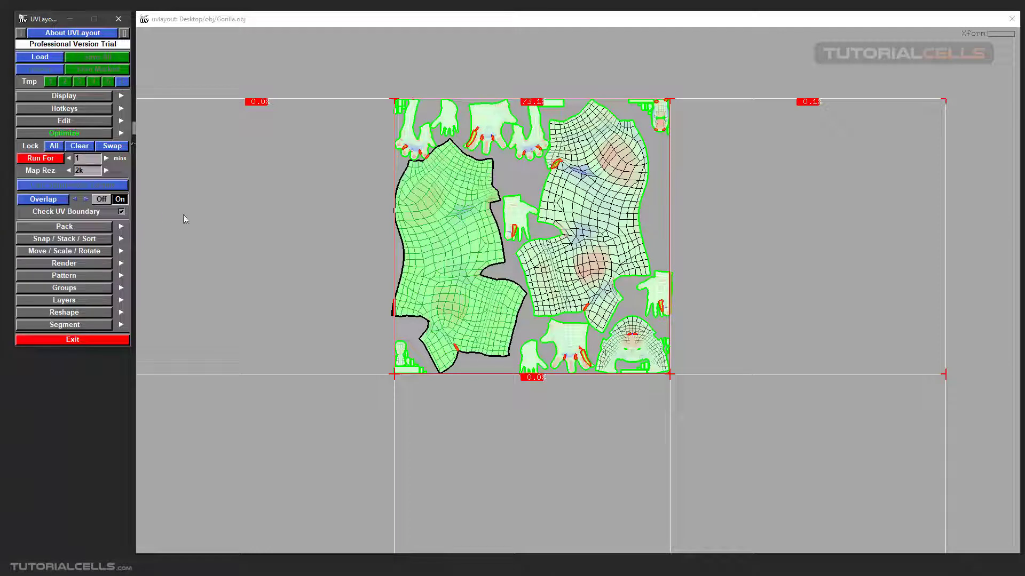
{"action": "left_click", "coordinate": [85, 199]}
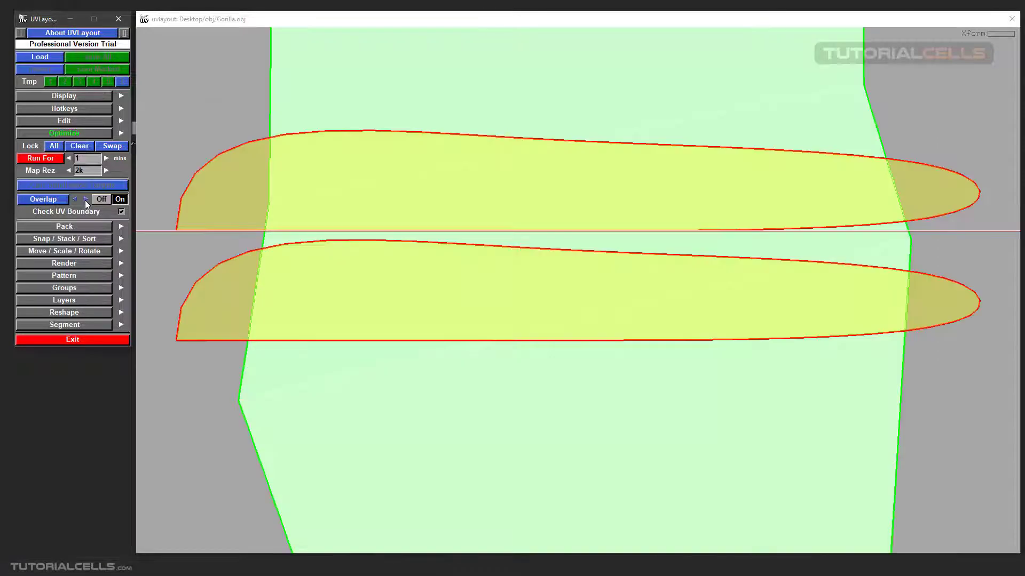
{"action": "left_click", "coordinate": [85, 200]}
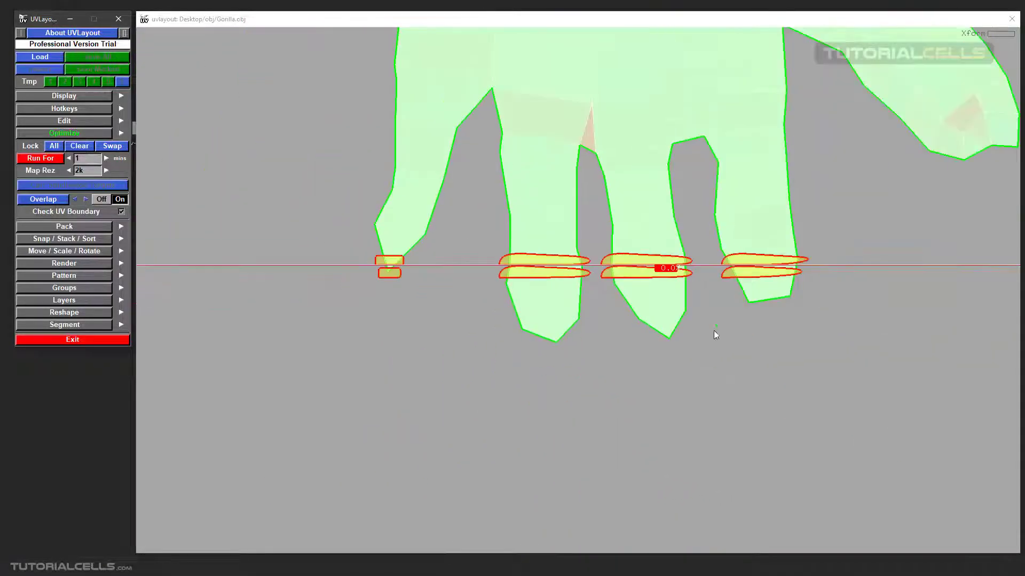
{"action": "right_click_drag", "start_coordinate": [706, 300], "coordinate": [542, 300]}
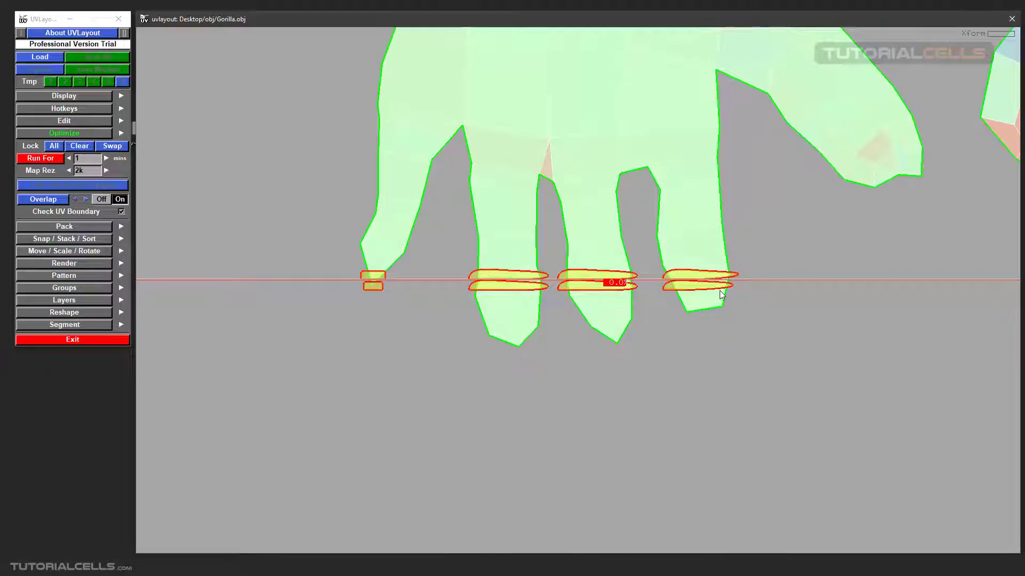
Go through the following flagged overlaps up to the one between the first two digits of the top-left limb shell.
{"action": "left_click", "coordinate": [89, 200]}
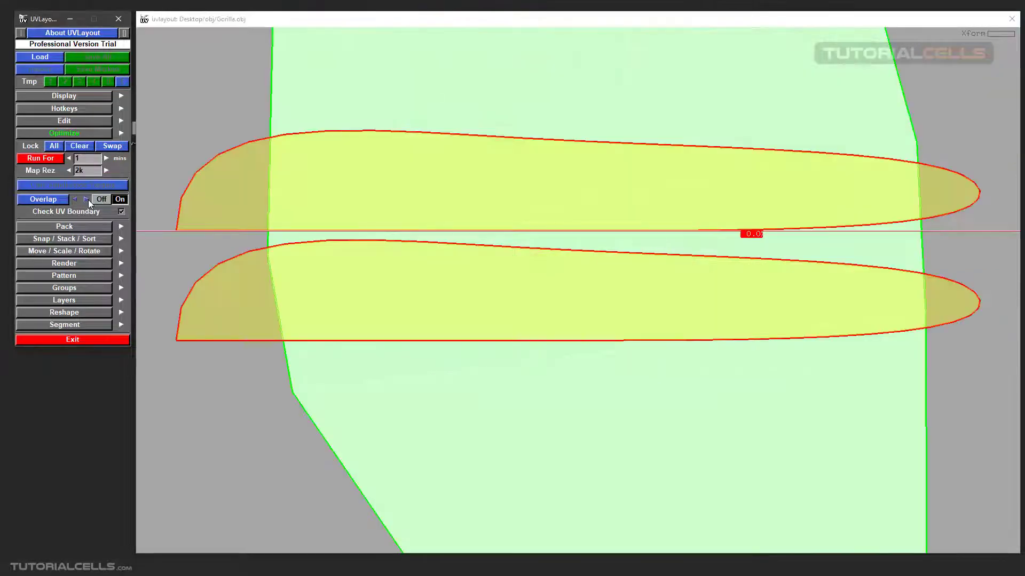
{"action": "left_click", "coordinate": [88, 200]}
{"action": "left_click", "coordinate": [88, 200]}
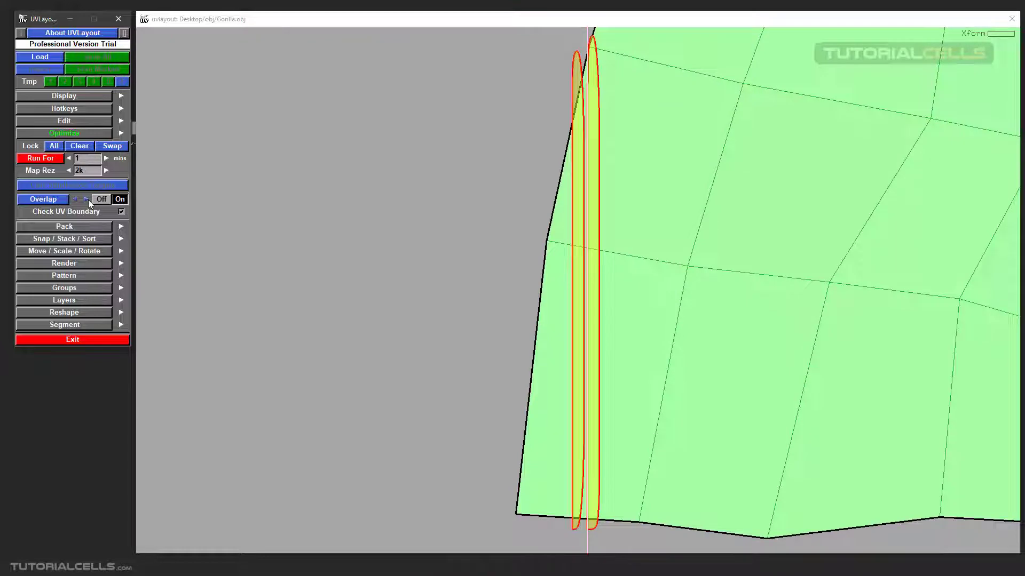
{"action": "left_click", "coordinate": [88, 200]}
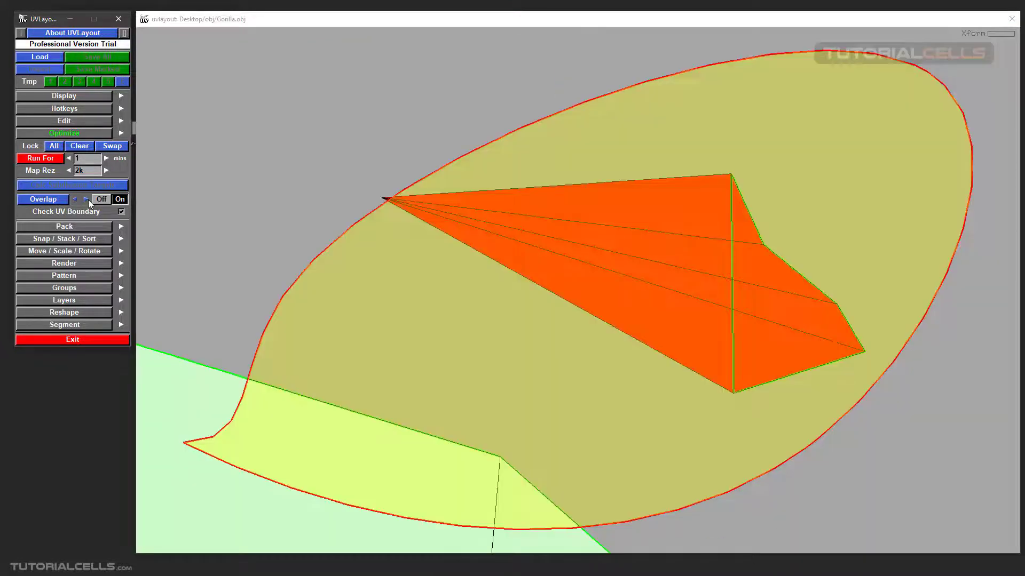
{"action": "left_click", "coordinate": [88, 200]}
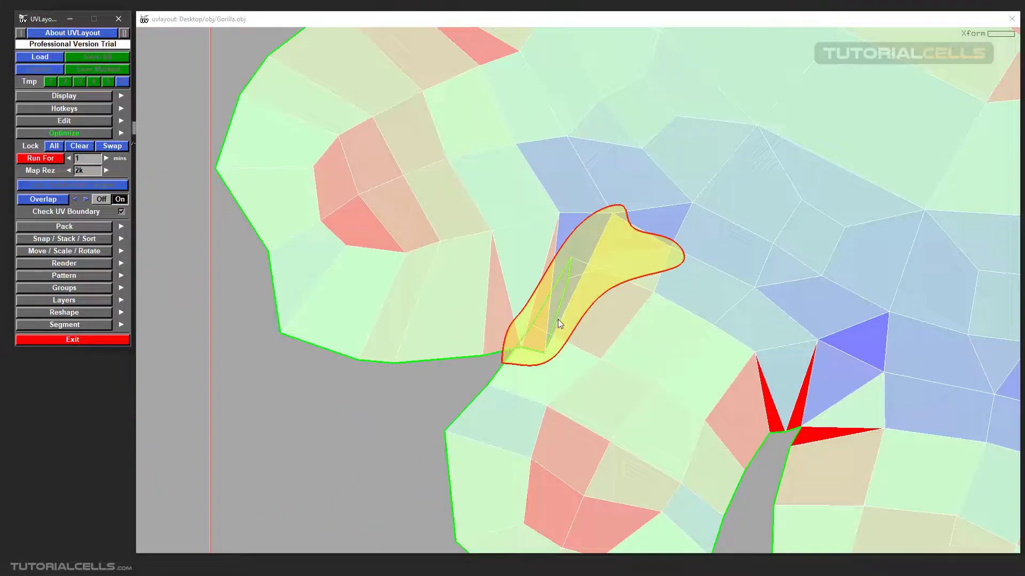
Move the outermost digit's boundary points away from the flagged overlap with its neighbour on the top-left limb shell.
{"action": "scroll", "coordinate": [543, 330], "scroll_direction": "up", "scroll_amount": 4}
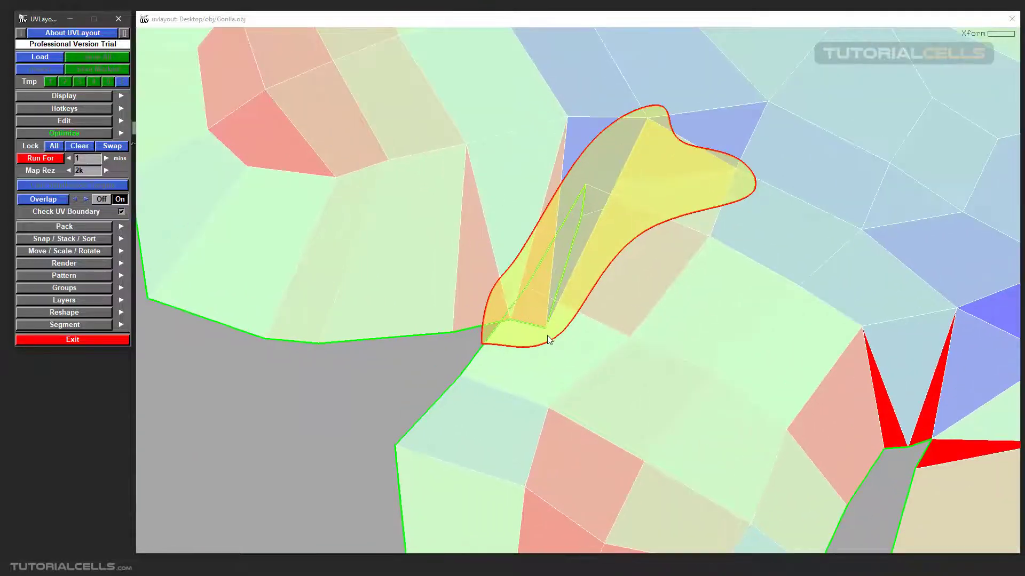
{"action": "left_click_drag", "start_coordinate": [547, 333], "coordinate": [506, 317]}
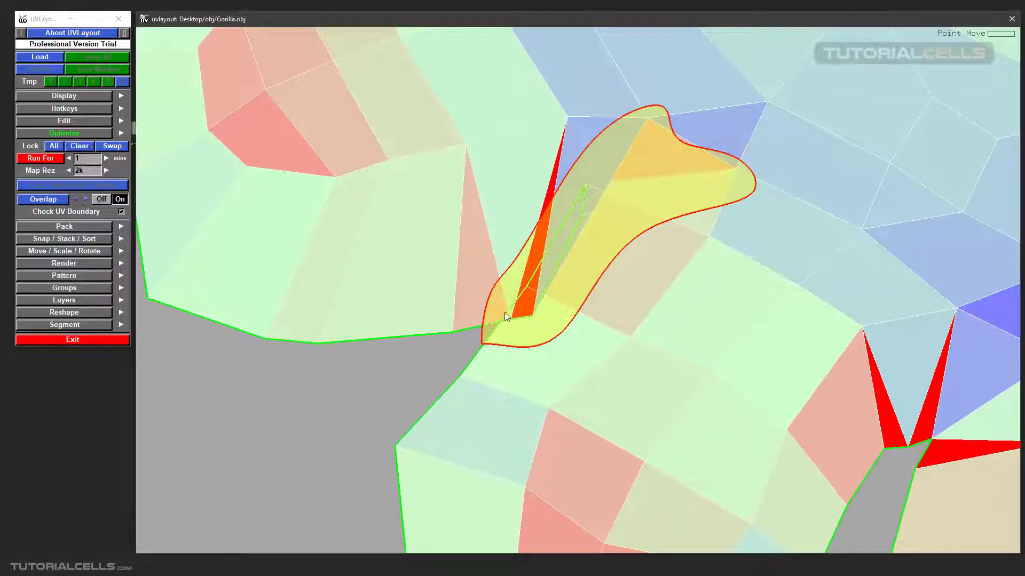
{"action": "left_click_drag", "start_coordinate": [449, 331], "coordinate": [427, 319]}
{"action": "left_click_drag", "start_coordinate": [511, 322], "coordinate": [502, 283]}
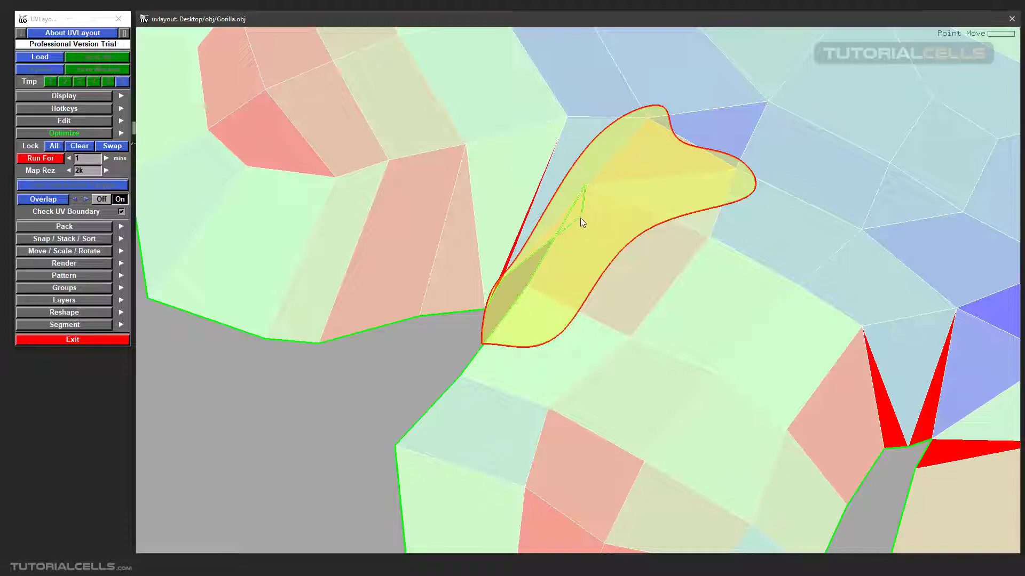
Reposition the inner points of the overlap between the first two digits to open the gap between them.
{"action": "left_click_drag", "start_coordinate": [581, 219], "coordinate": [598, 244]}
{"action": "left_click_drag", "start_coordinate": [569, 195], "coordinate": [569, 241]}
{"action": "scroll", "coordinate": [589, 307], "scroll_direction": "down", "scroll_amount": 5}
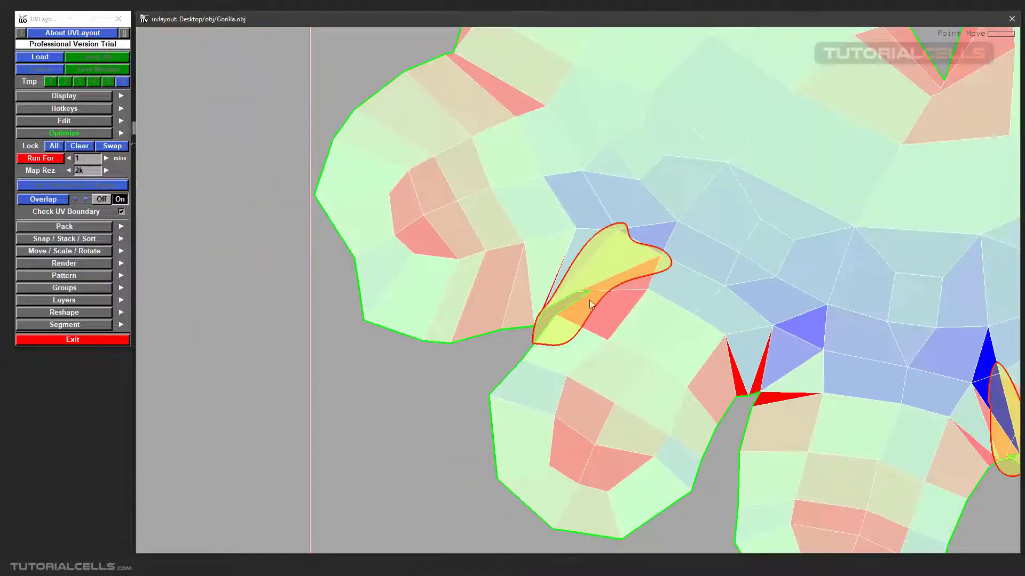
{"action": "scroll", "coordinate": [589, 309], "scroll_direction": "up", "scroll_amount": 4}
{"action": "scroll", "coordinate": [504, 297], "scroll_direction": "up", "scroll_amount": 1}
{"action": "middle_click_drag", "start_coordinate": [504, 297], "coordinate": [538, 305], "text": "ctrl"}
{"action": "middle_click_drag", "start_coordinate": [572, 260], "coordinate": [575, 261], "text": "ctrl"}
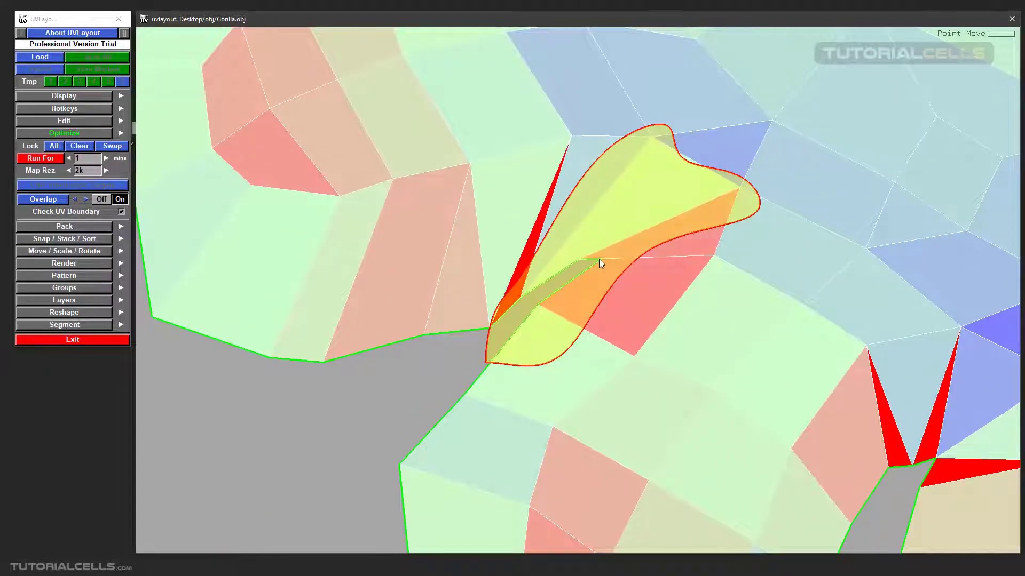
Move the crossing boundary points between the third and fourth digits of the top-left limb shell to untangle their overlap.
{"action": "scroll", "coordinate": [617, 305], "scroll_direction": "down", "scroll_amount": 5}
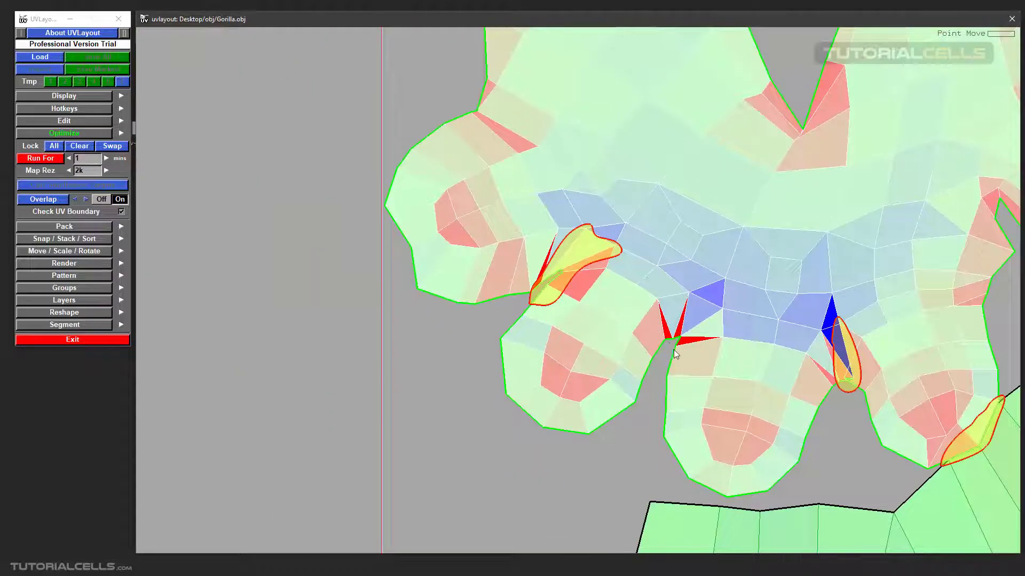
{"action": "scroll", "coordinate": [673, 347], "scroll_direction": "up", "scroll_amount": 5}
{"action": "scroll", "coordinate": [502, 252], "scroll_direction": "down", "scroll_amount": 5}
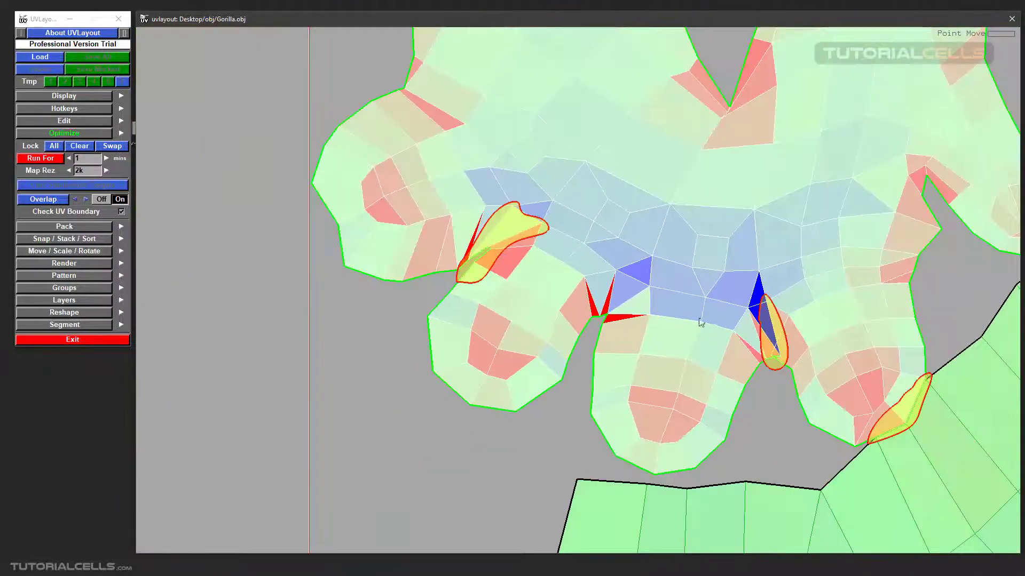
{"action": "scroll", "coordinate": [774, 363], "scroll_direction": "up", "scroll_amount": 6}
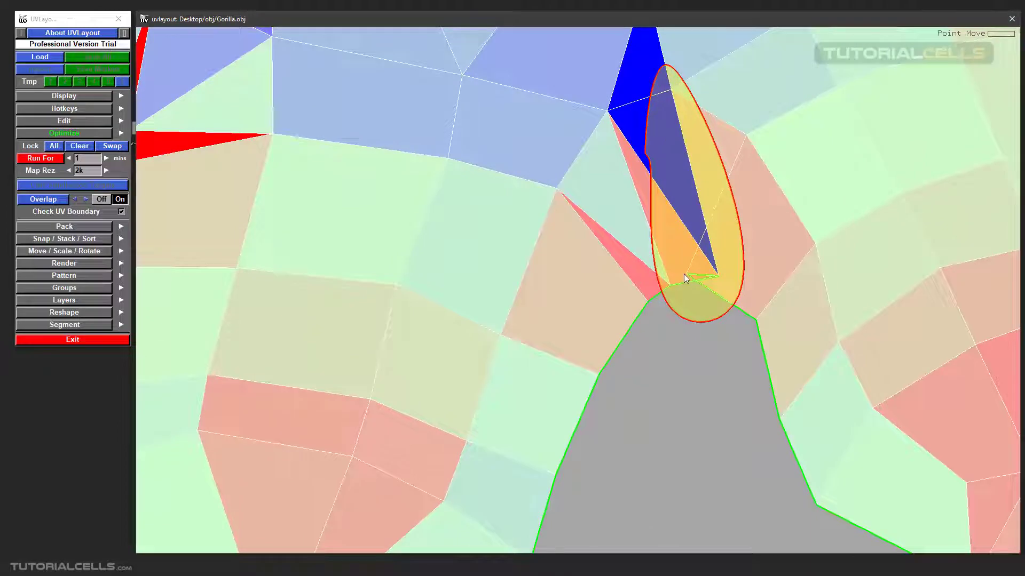
{"action": "left_click_drag", "start_coordinate": [684, 274], "coordinate": [728, 279]}
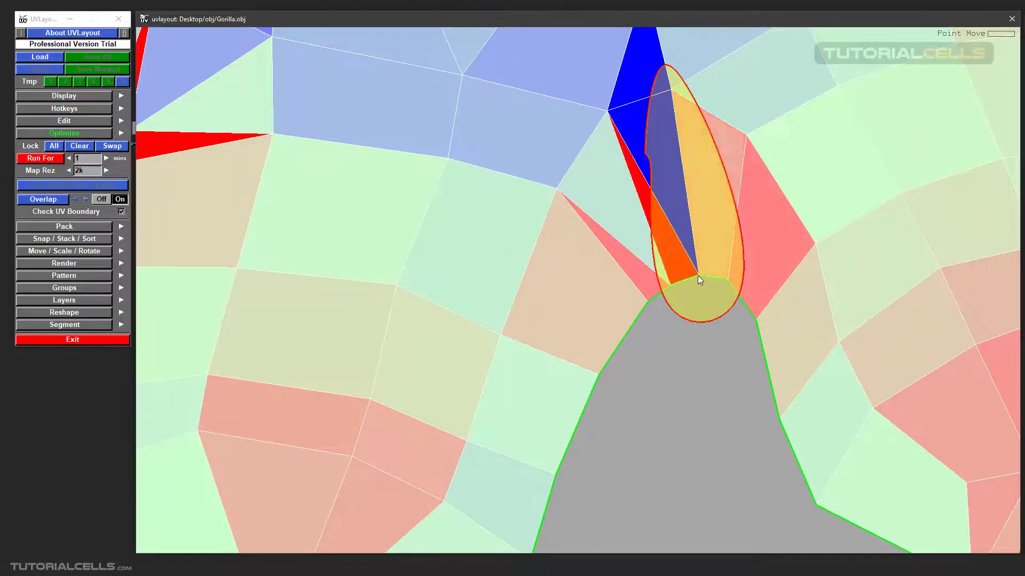
Examine the overlap between the top-left limb shell and the left body shell, and where that body shell crosses the tile boundary.
{"action": "scroll", "coordinate": [702, 274], "scroll_direction": "down", "scroll_amount": 6}
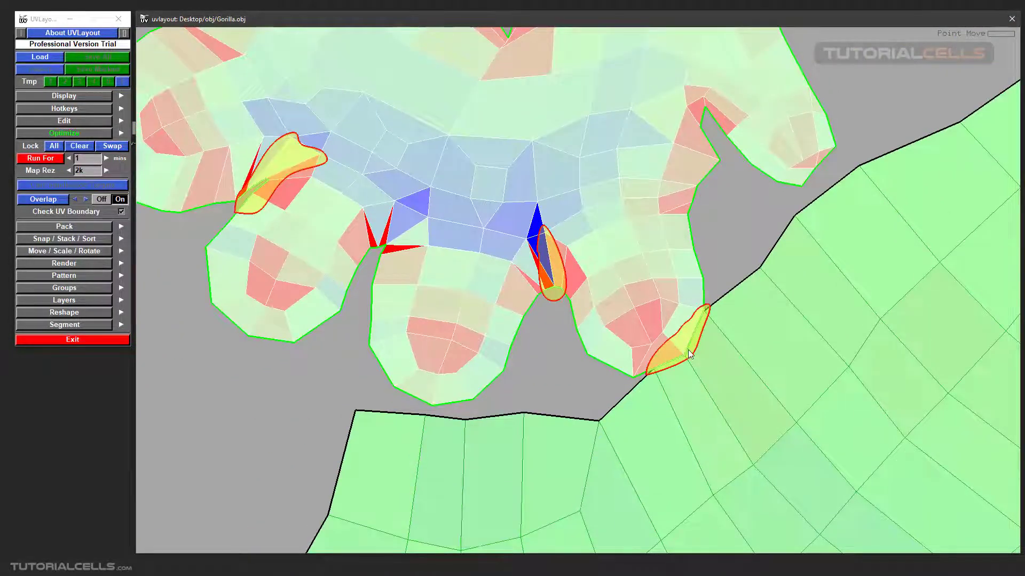
{"action": "scroll", "coordinate": [674, 350], "scroll_direction": "up", "scroll_amount": 4}
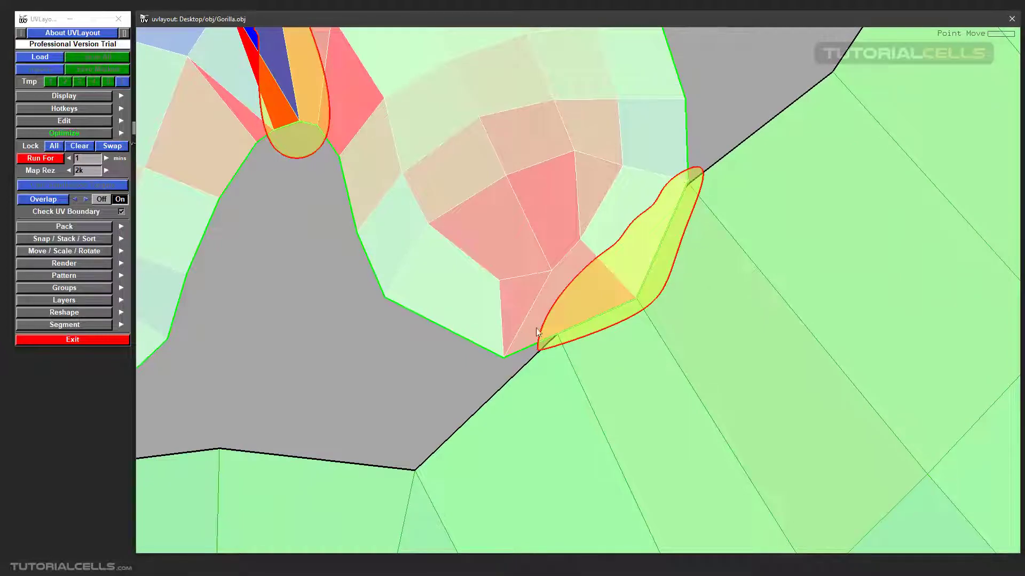
{"action": "scroll", "coordinate": [494, 352], "scroll_direction": "down", "scroll_amount": 2}
{"action": "scroll", "coordinate": [702, 261], "scroll_direction": "down", "scroll_amount": 5}
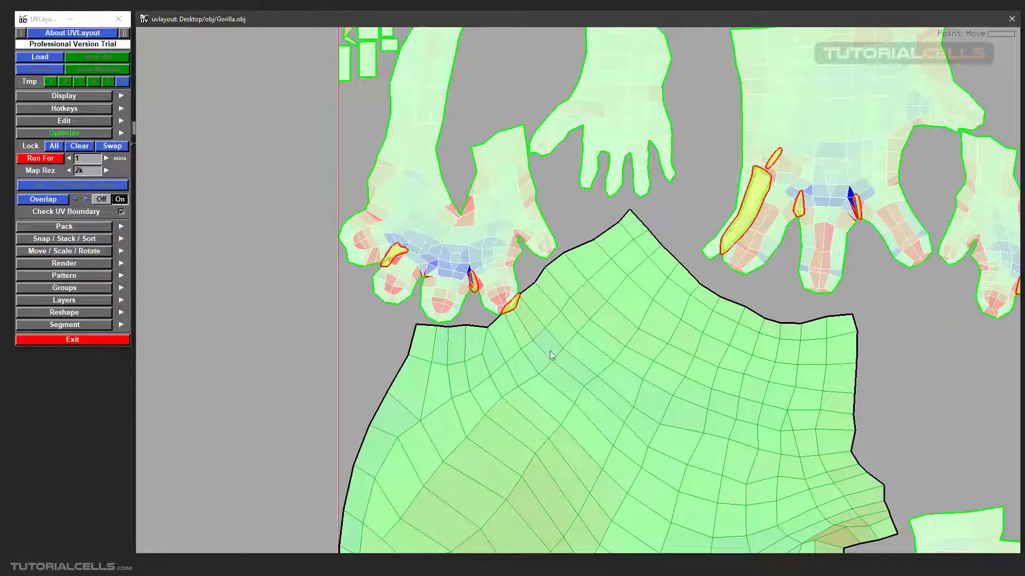
{"action": "scroll", "coordinate": [514, 298], "scroll_direction": "up", "scroll_amount": 2}
{"action": "scroll", "coordinate": [512, 297], "scroll_direction": "up", "scroll_amount": 2}
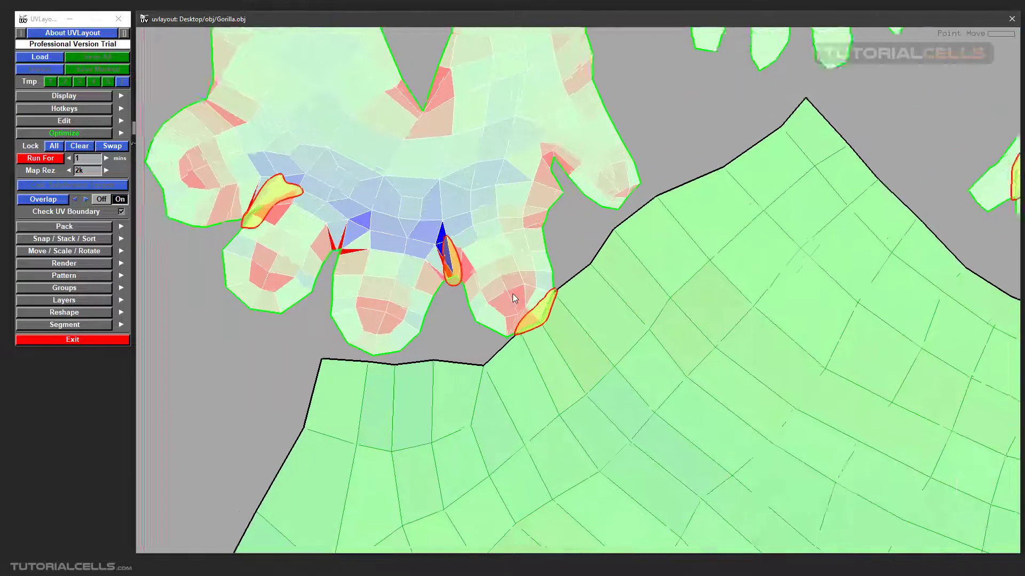
{"action": "scroll", "coordinate": [523, 303], "scroll_direction": "down", "scroll_amount": 1}
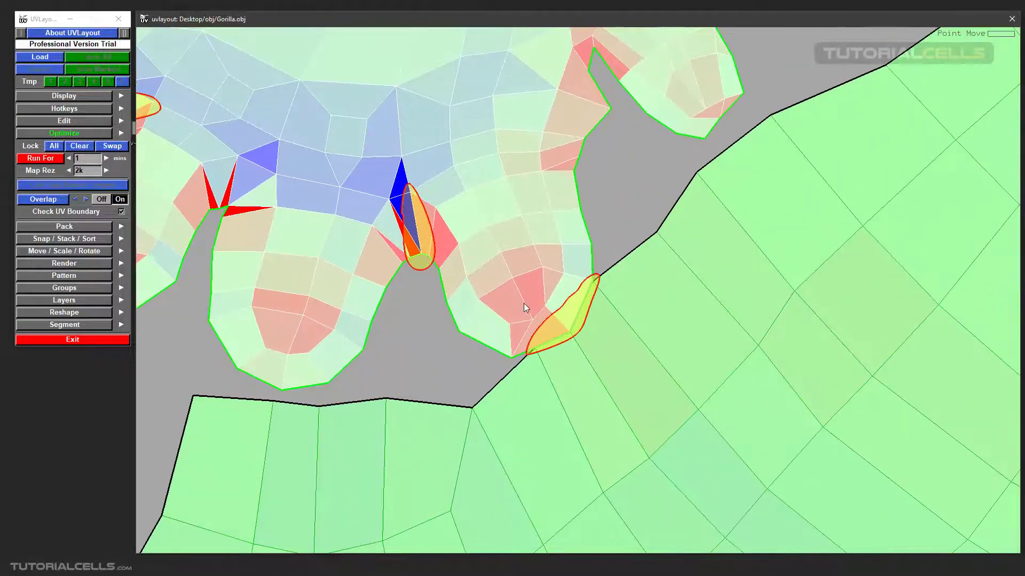
{"action": "scroll", "coordinate": [646, 393], "scroll_direction": "down", "scroll_amount": 4}
{"action": "scroll", "coordinate": [644, 390], "scroll_direction": "down", "scroll_amount": 1}
{"action": "middle_click_drag", "start_coordinate": [644, 395], "coordinate": [613, 302]}
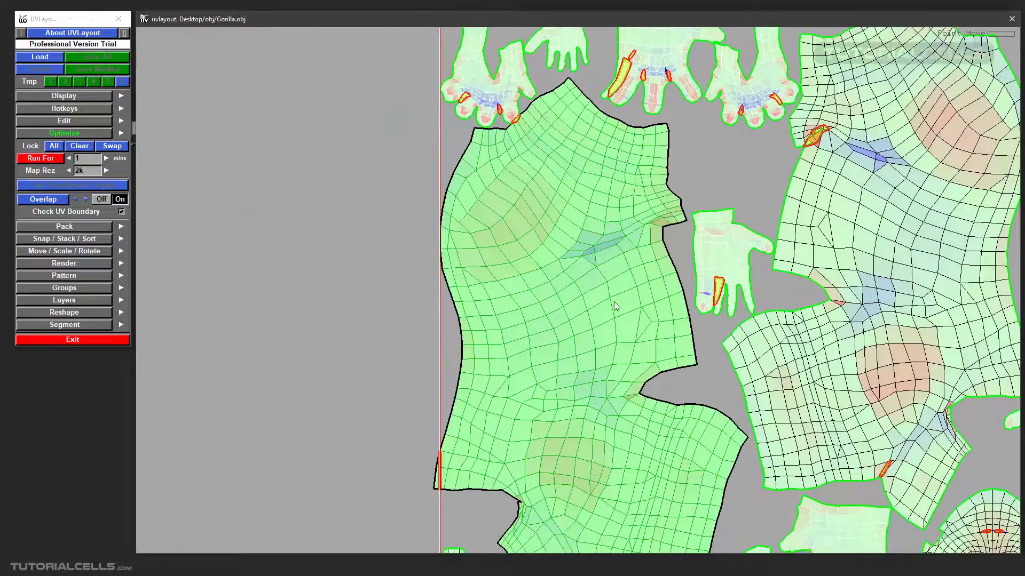
{"action": "scroll", "coordinate": [441, 477], "scroll_direction": "up", "scroll_amount": 3}
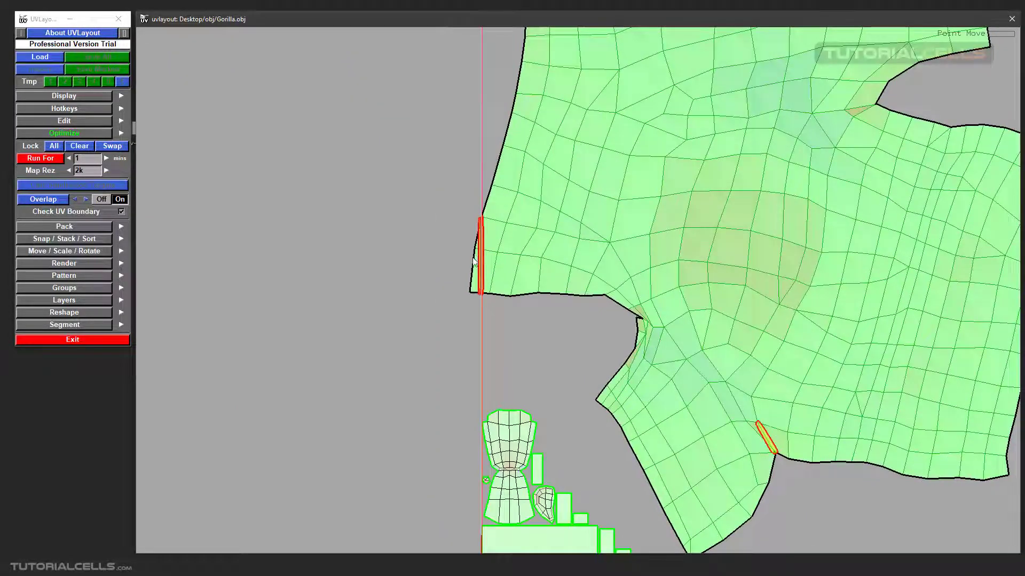
Turn off the overlap highlighting on the UV shells and collapse the Optimize tool section.
{"action": "scroll", "coordinate": [691, 270], "scroll_direction": "down", "scroll_amount": 5}
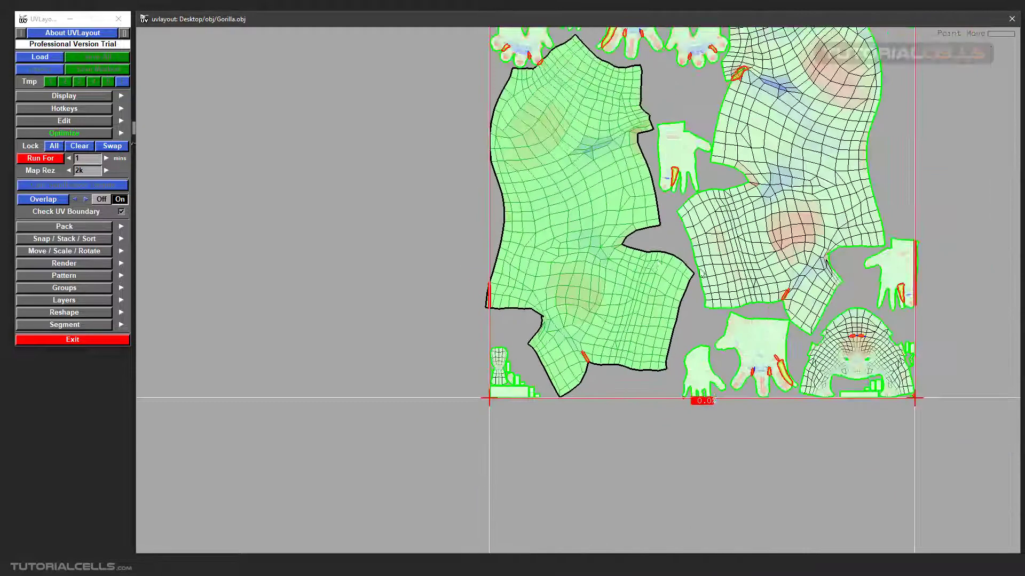
{"action": "scroll", "coordinate": [587, 360], "scroll_direction": "up", "scroll_amount": 8}
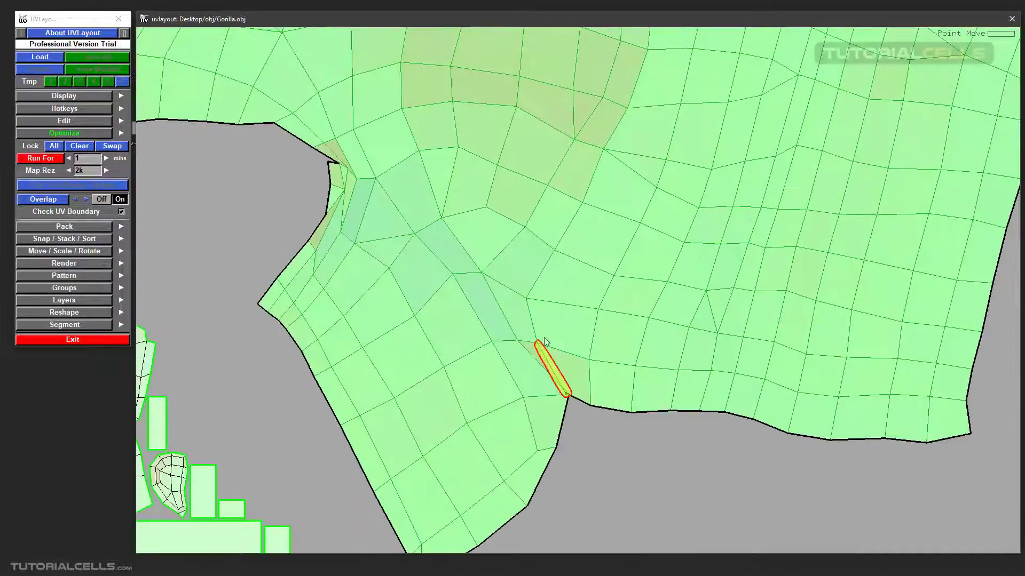
{"action": "scroll", "coordinate": [587, 360], "scroll_direction": "down", "scroll_amount": 8}
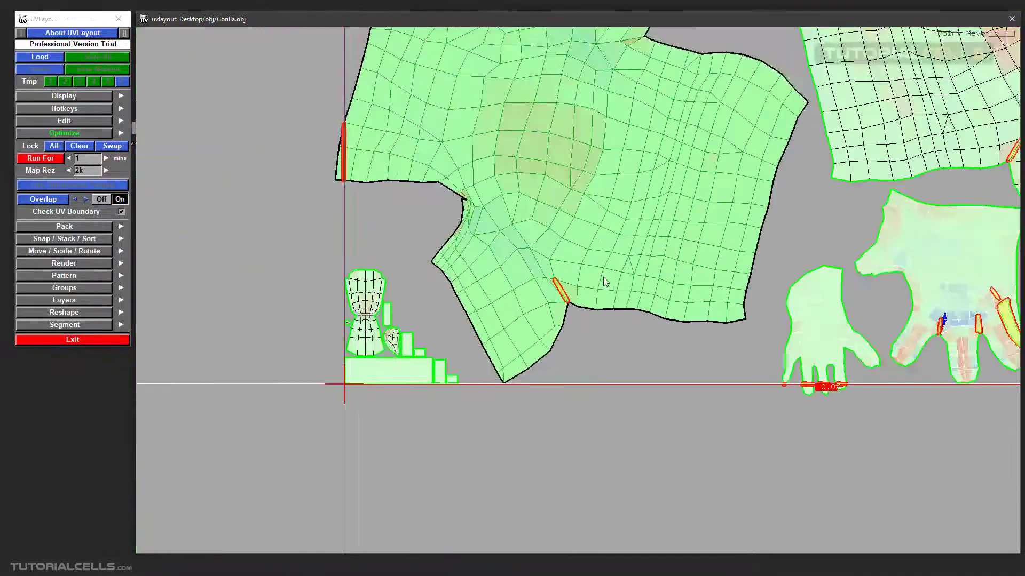
{"action": "middle_click_drag", "start_coordinate": [566, 317], "coordinate": [557, 329]}
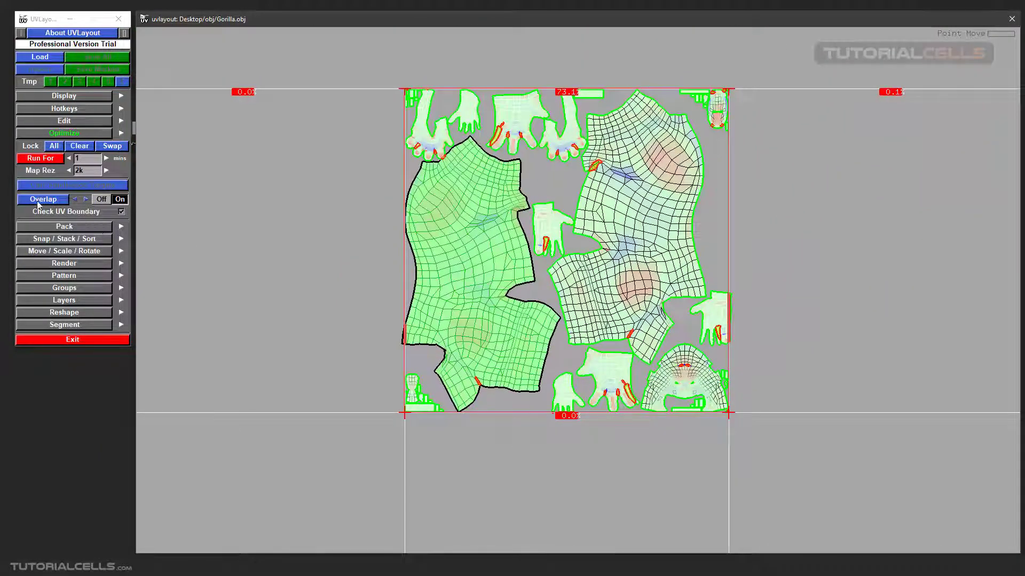
{"action": "left_click", "coordinate": [101, 199]}
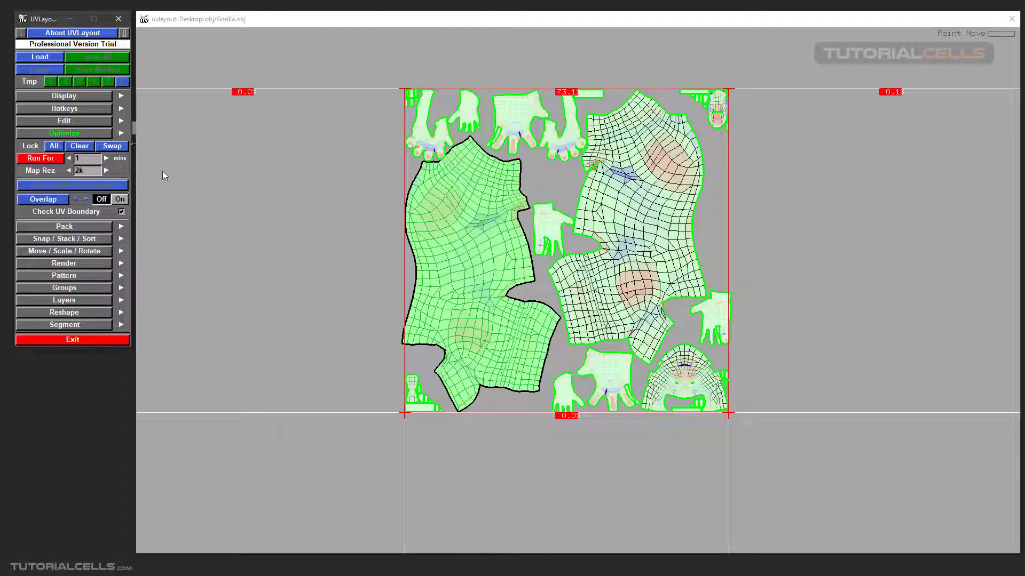
{"action": "left_click", "coordinate": [73, 136]}
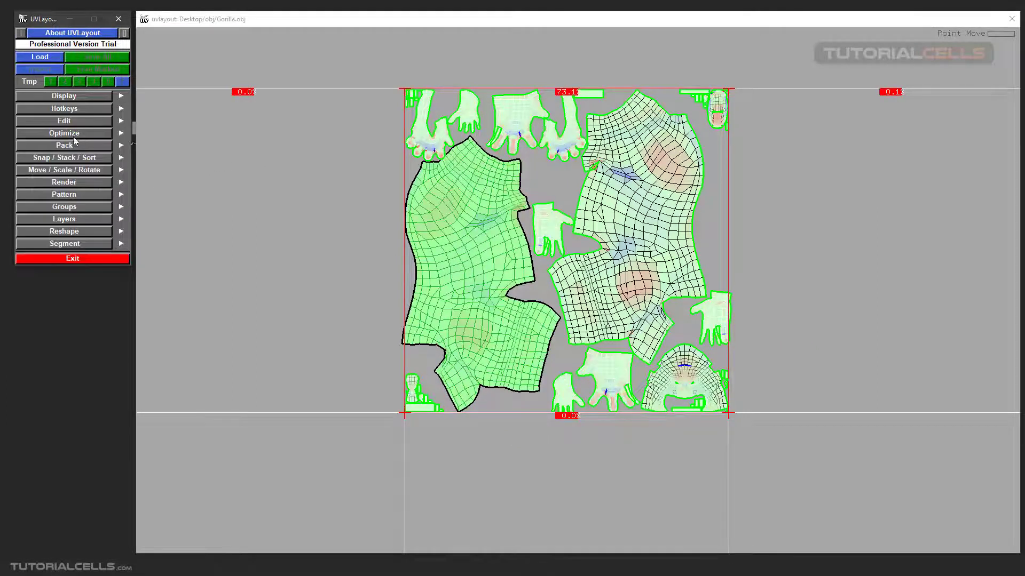